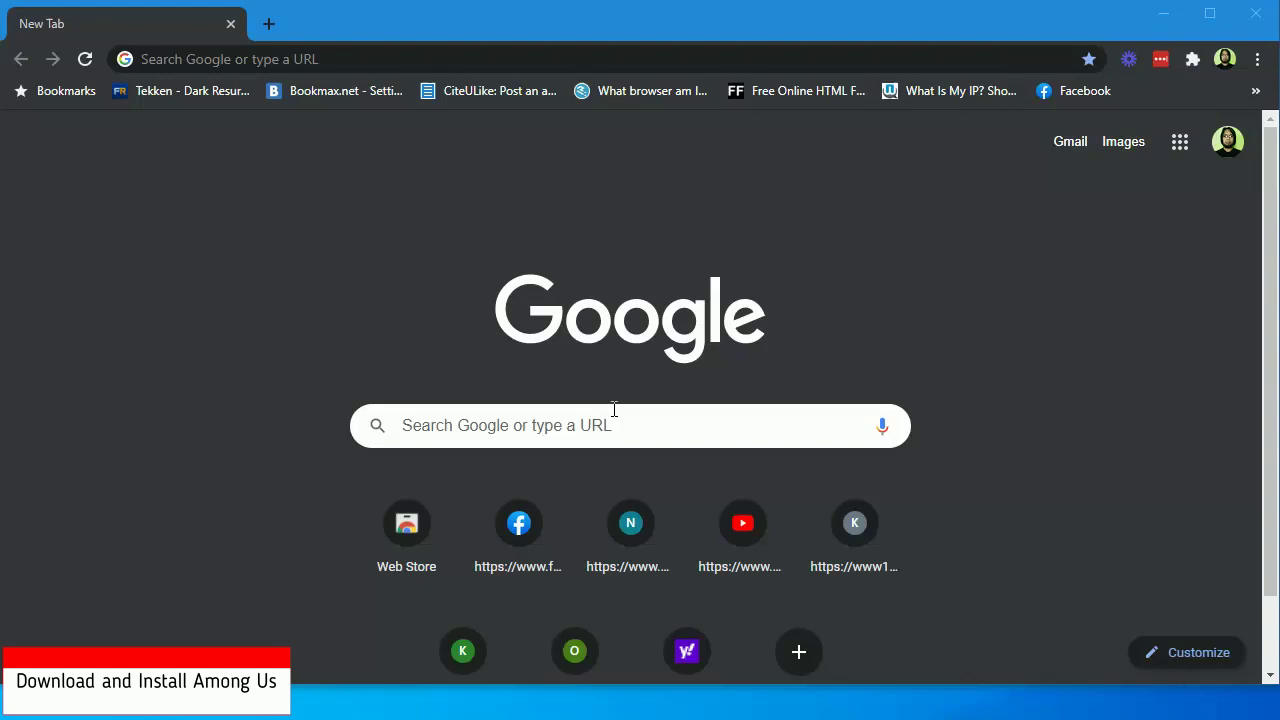
# Step: Load the pasted bluestacks.com Among Us page and start the BlueStacks download
pyautogui.click(490, 59)
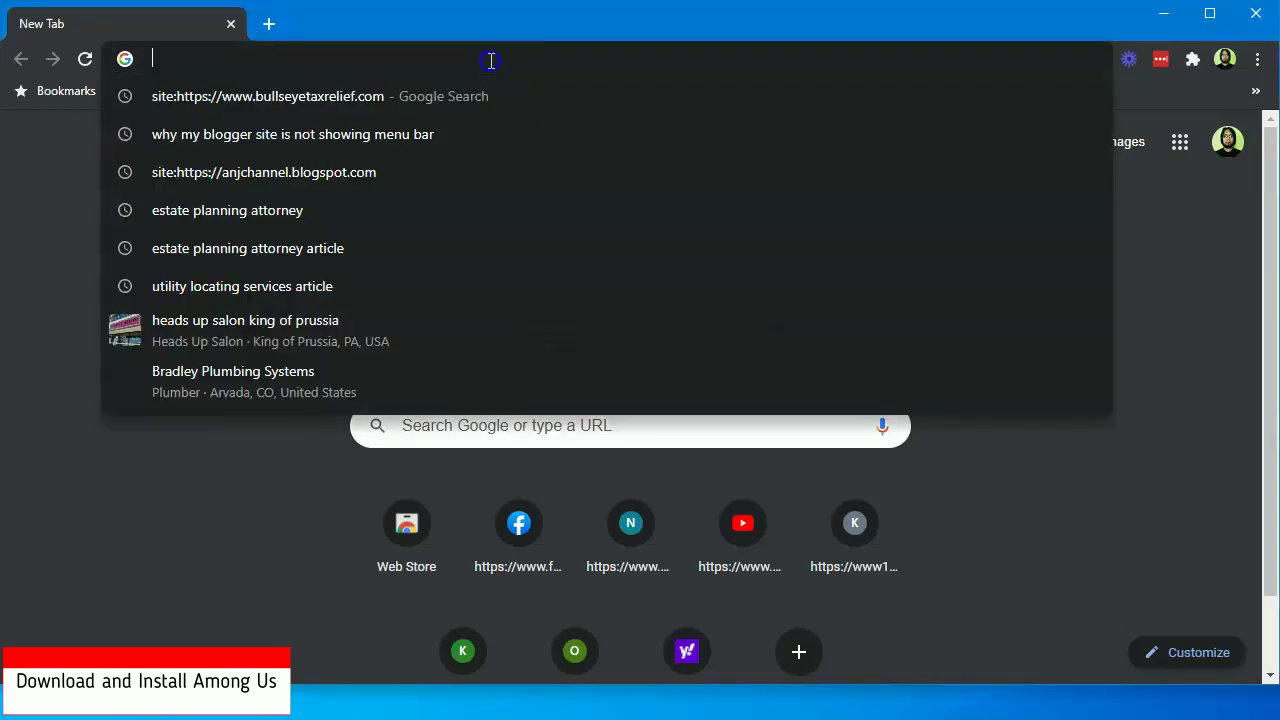
pyautogui.write('https://www.bluestacks.com/apps/action/among-us-on-pc.html')
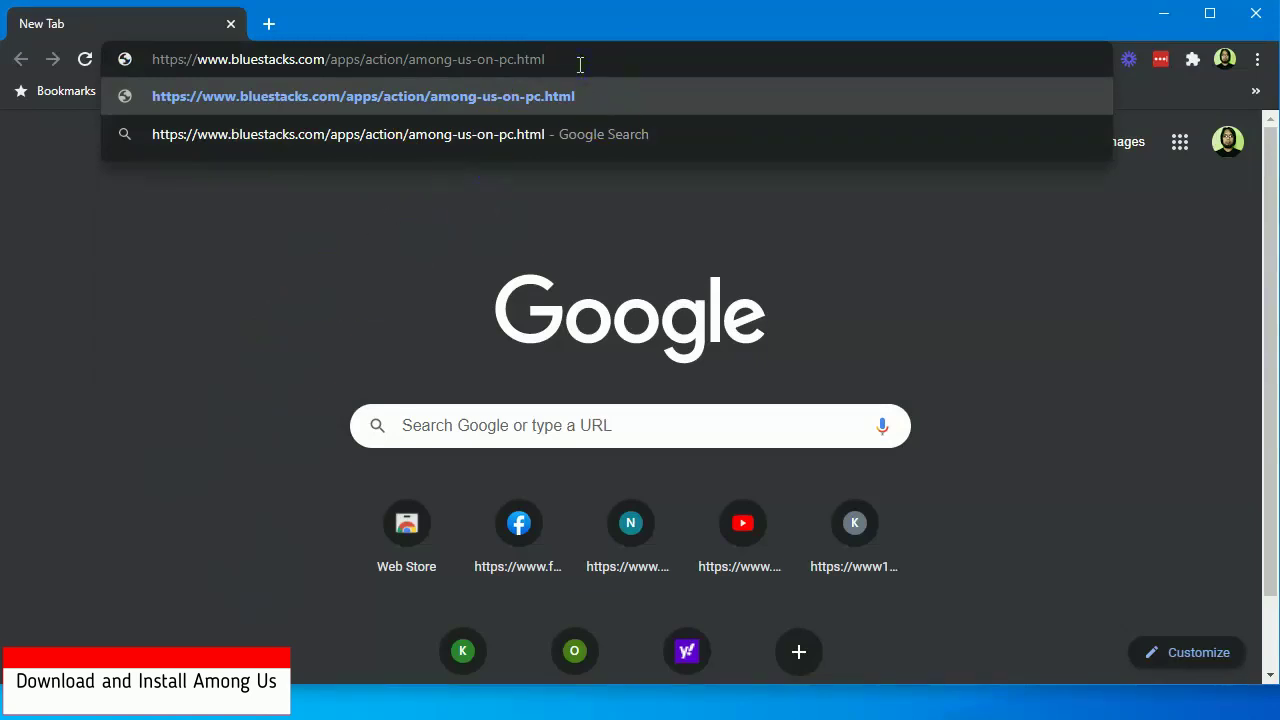
pyautogui.press('Return')
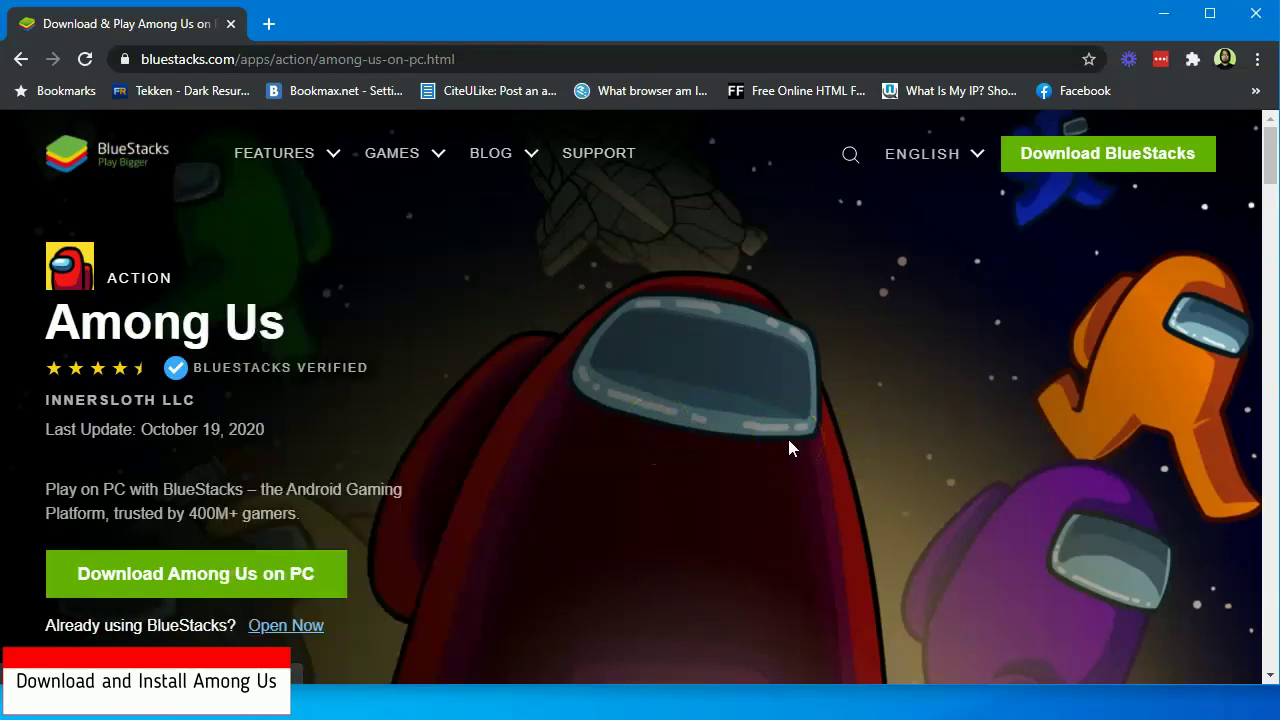
pyautogui.click(1115, 165)
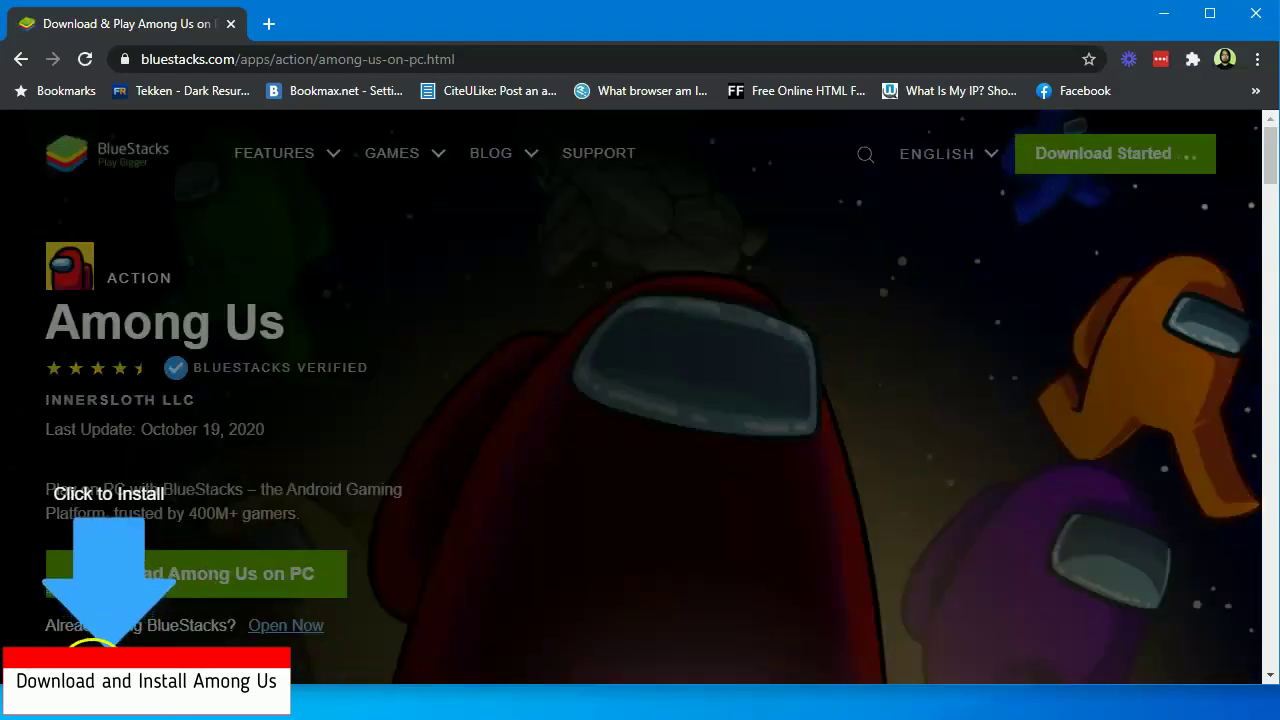
# Step: Show the downloaded BlueStacks installer in its Downloads folder
pyautogui.click(92, 642)
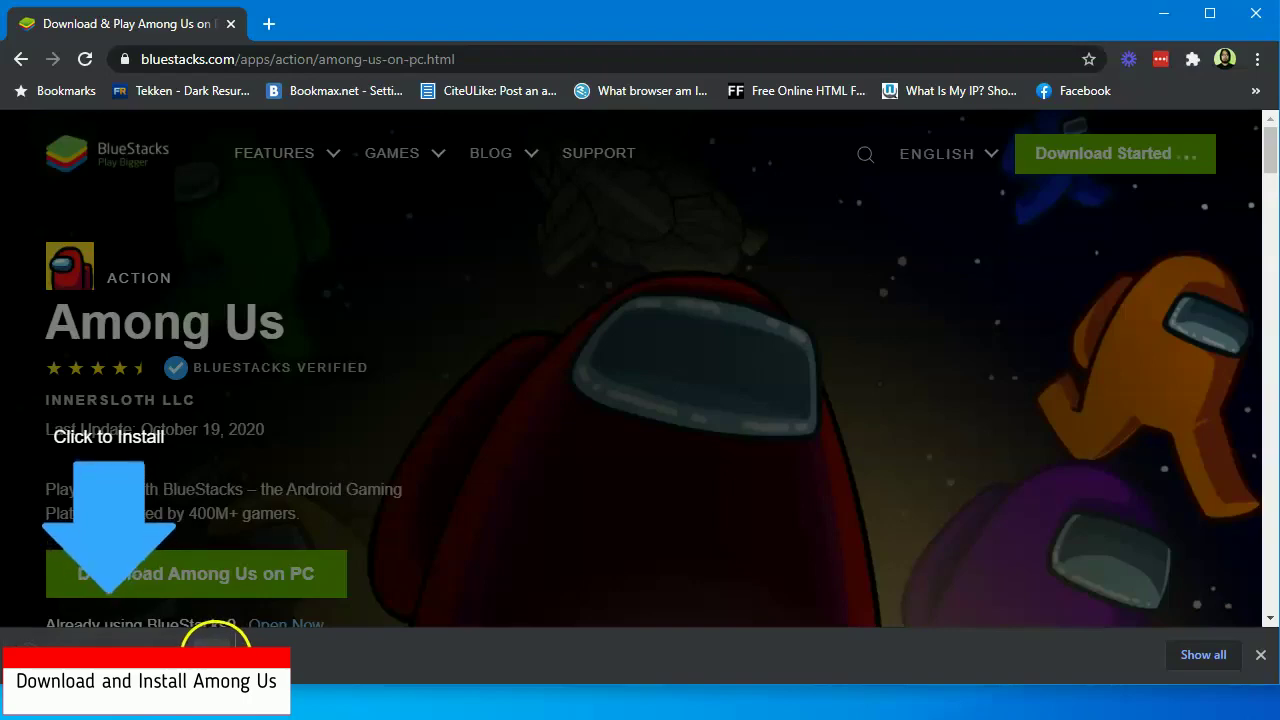
pyautogui.click(212, 648)
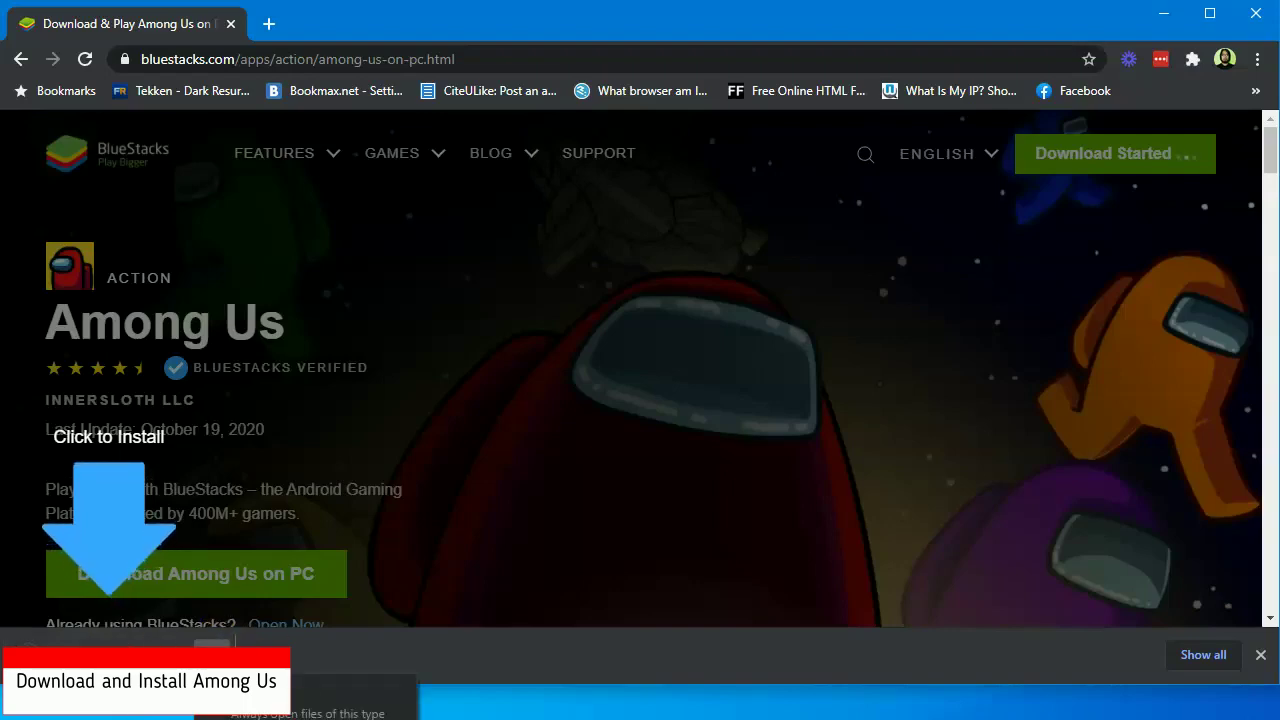
pyautogui.click(330, 689)
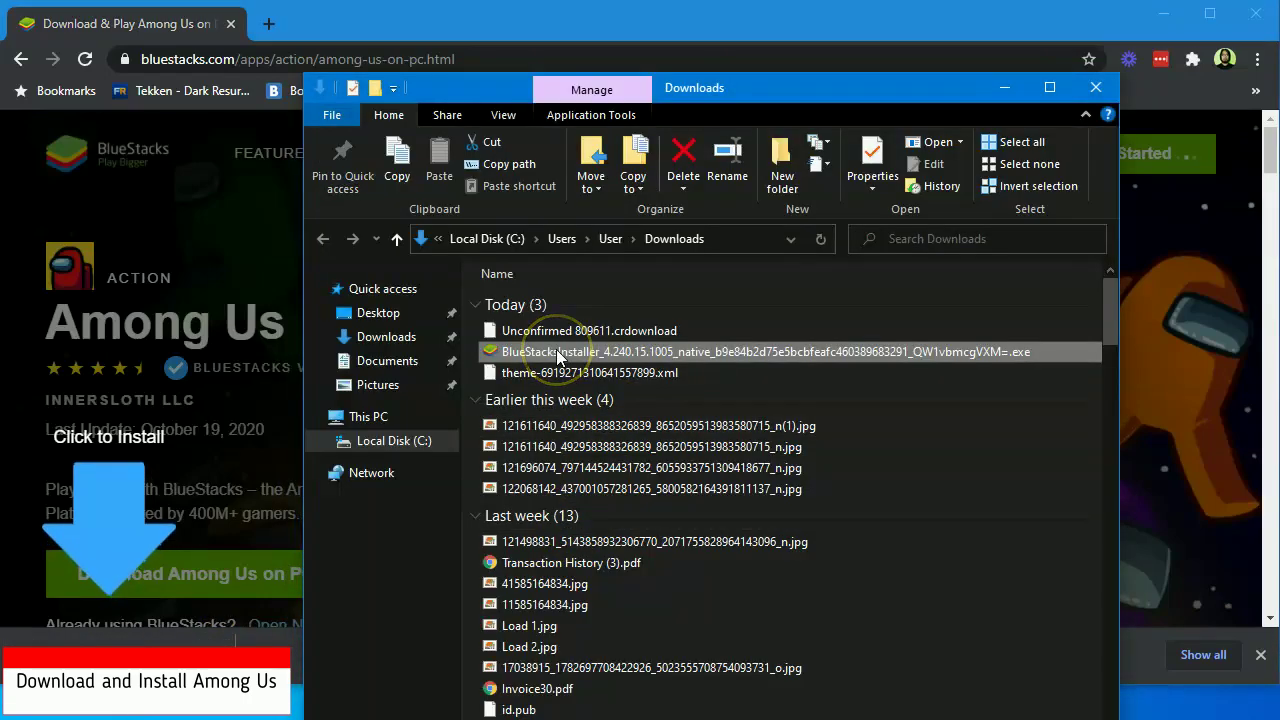
# Step: Run BlueStacksInstaller .exe from Downloads, then minimize File Explorer and Chrome
pyautogui.doubleClick(565, 338)
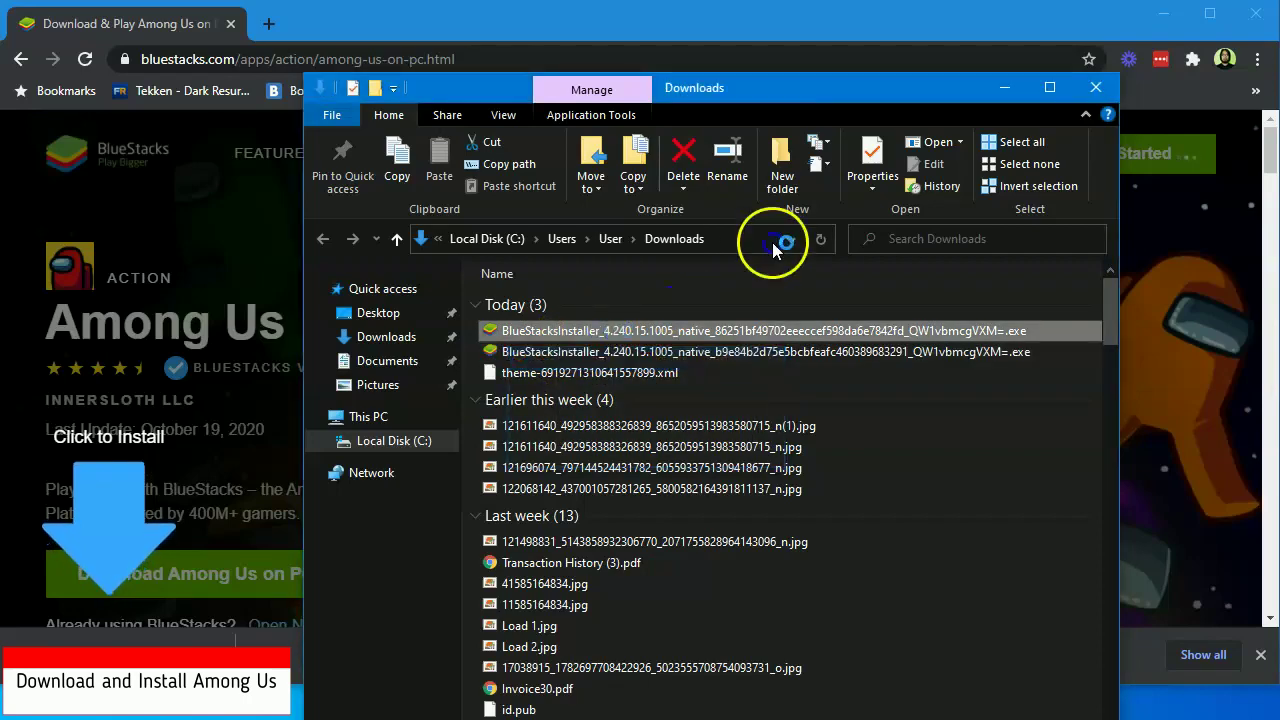
pyautogui.click(1004, 88)
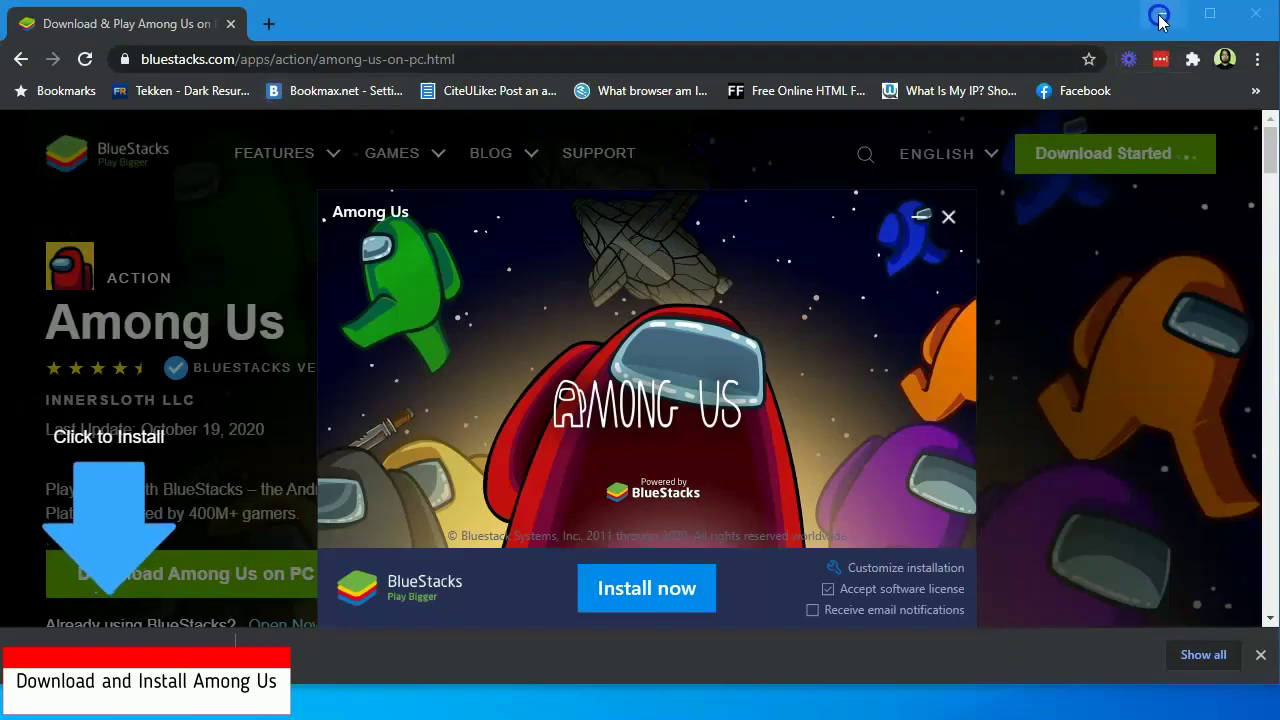
pyautogui.click(1164, 22)
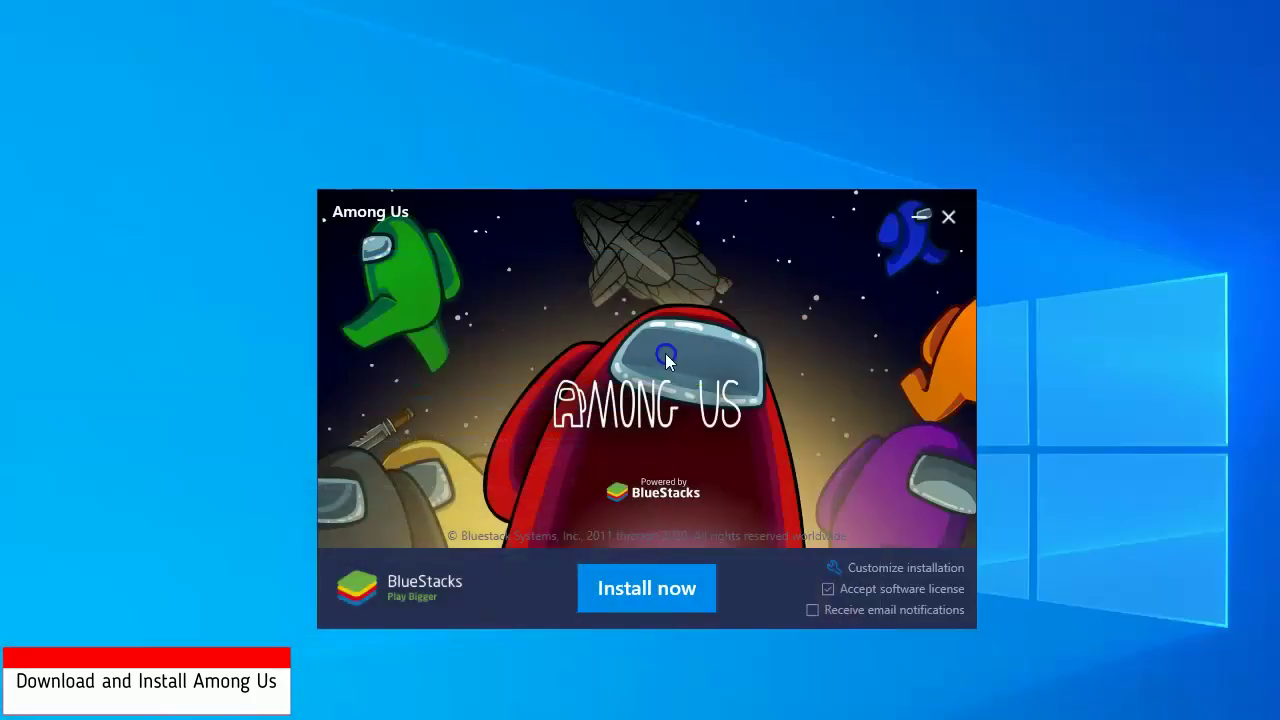
# Step: Start the BlueStacks installation with Install now and confirm it
pyautogui.click(624, 592)
pyautogui.click(683, 598)
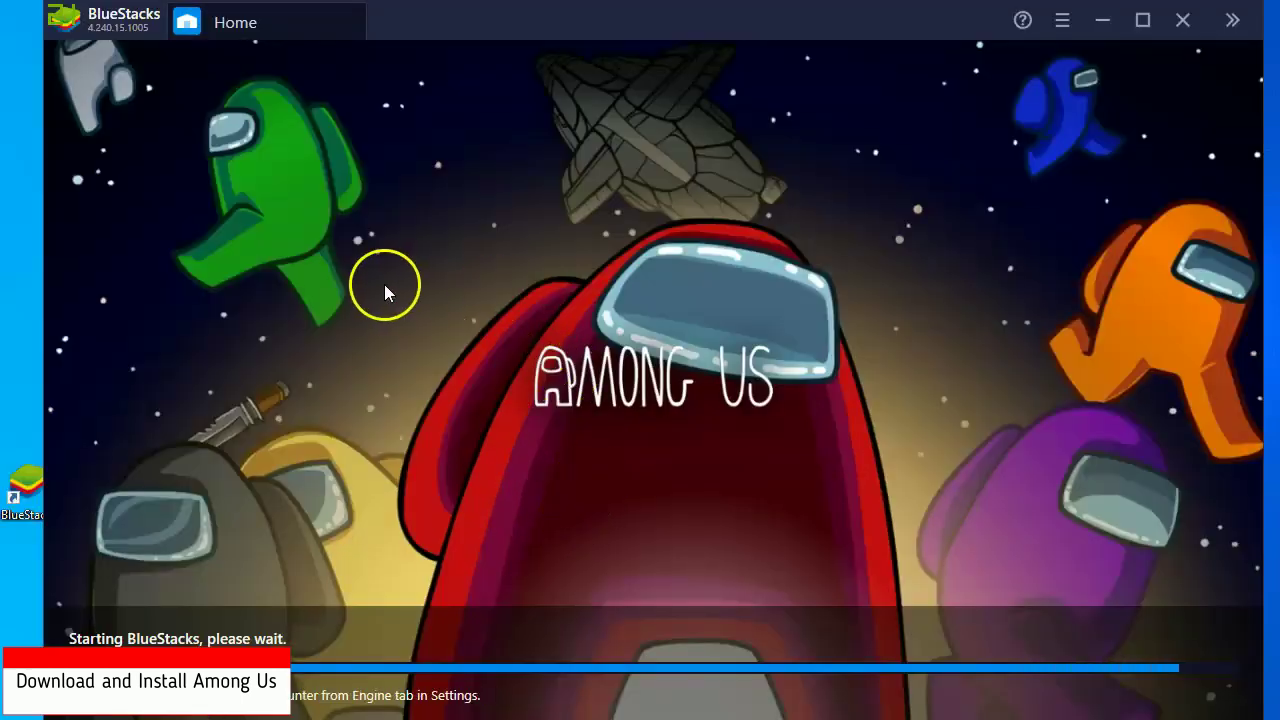
# Step: Shift the BlueStacks window slightly right while the app finishes starting
pyautogui.moveTo(655, 28); pyautogui.dragTo(648, 28)
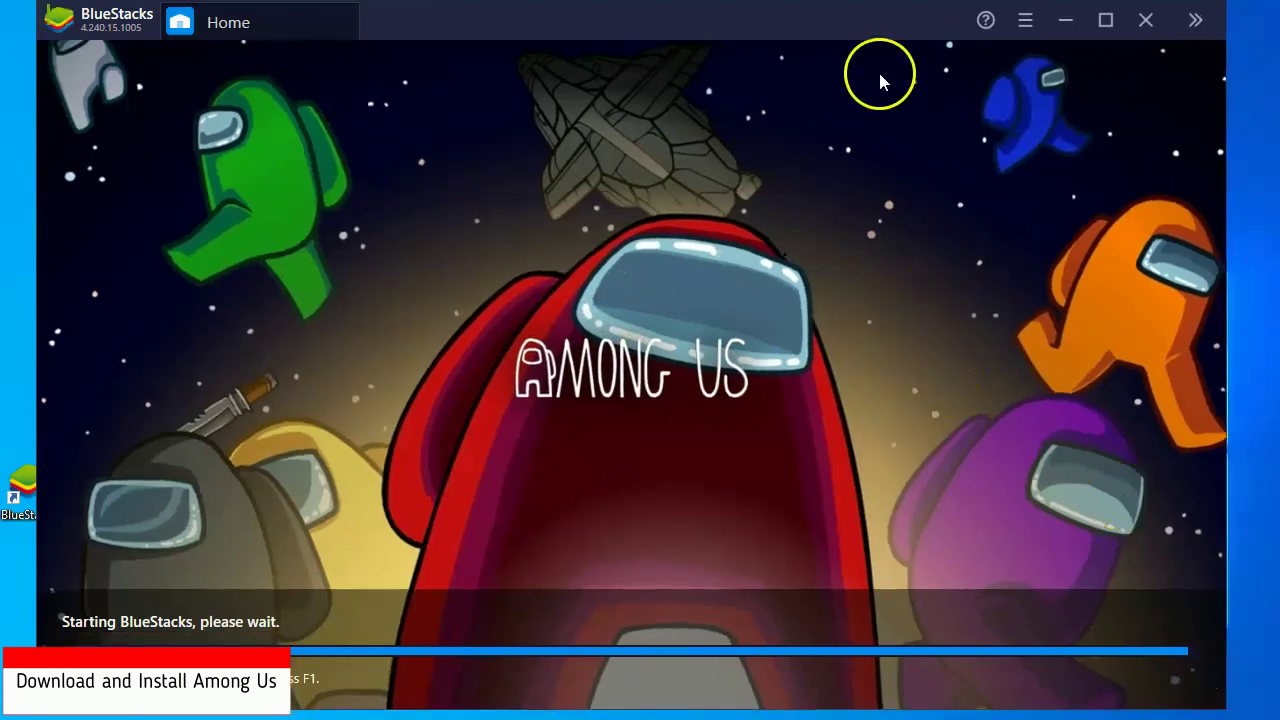
pyautogui.moveTo(854, 24)
pyautogui.mouseDown()
pyautogui.moveTo(870, 25)
pyautogui.moveTo(854, 25)
pyautogui.mouseUp()
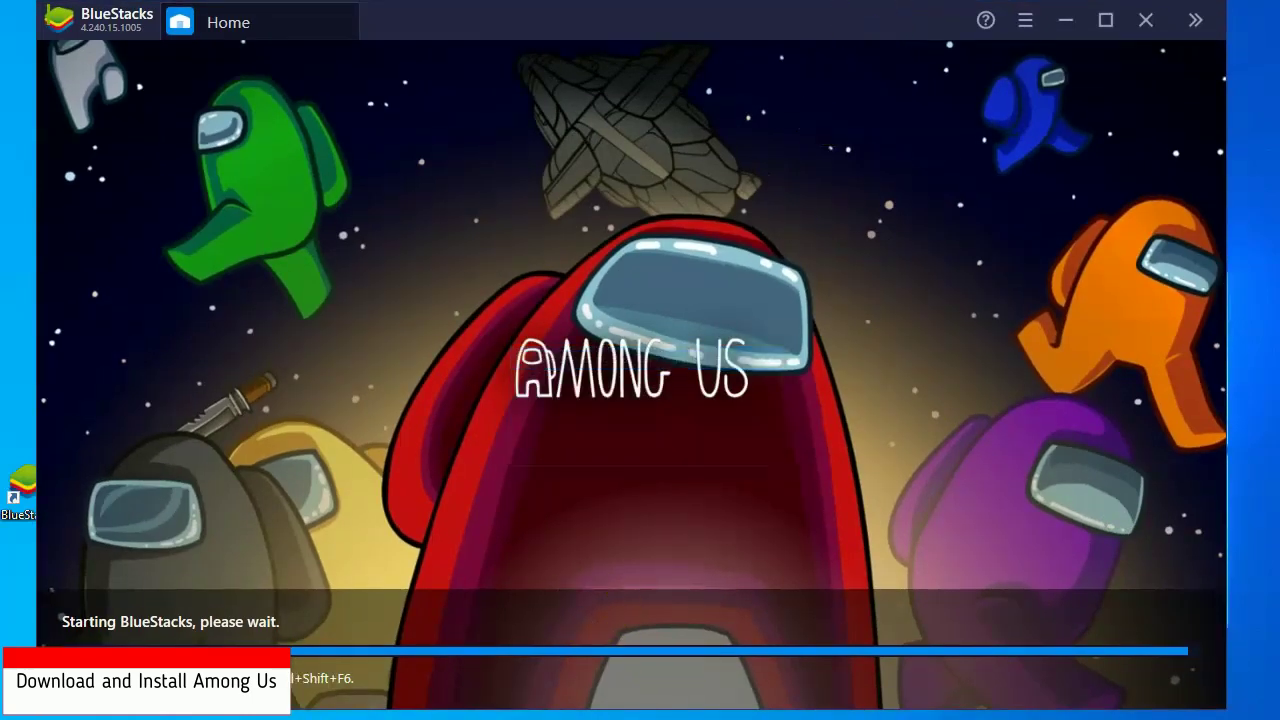
pyautogui.moveTo(700, 29); pyautogui.dragTo(707, 29)
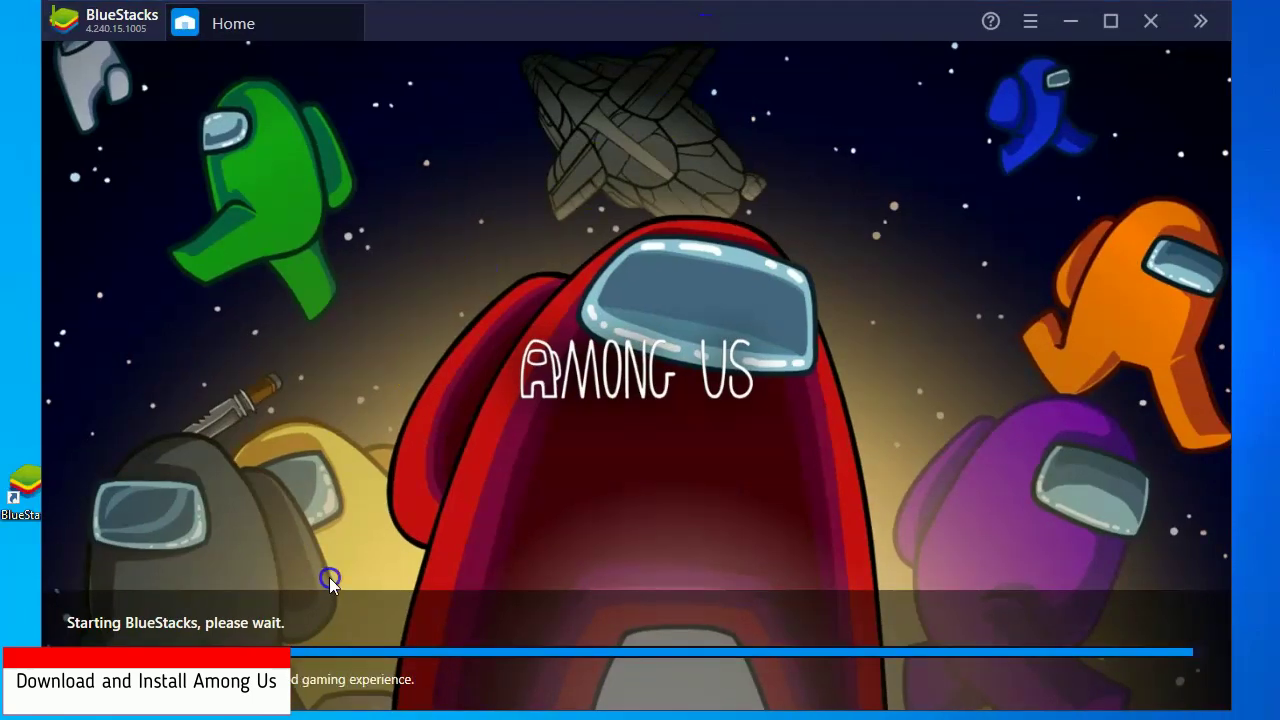
pyautogui.moveTo(806, 27); pyautogui.dragTo(831, 29)
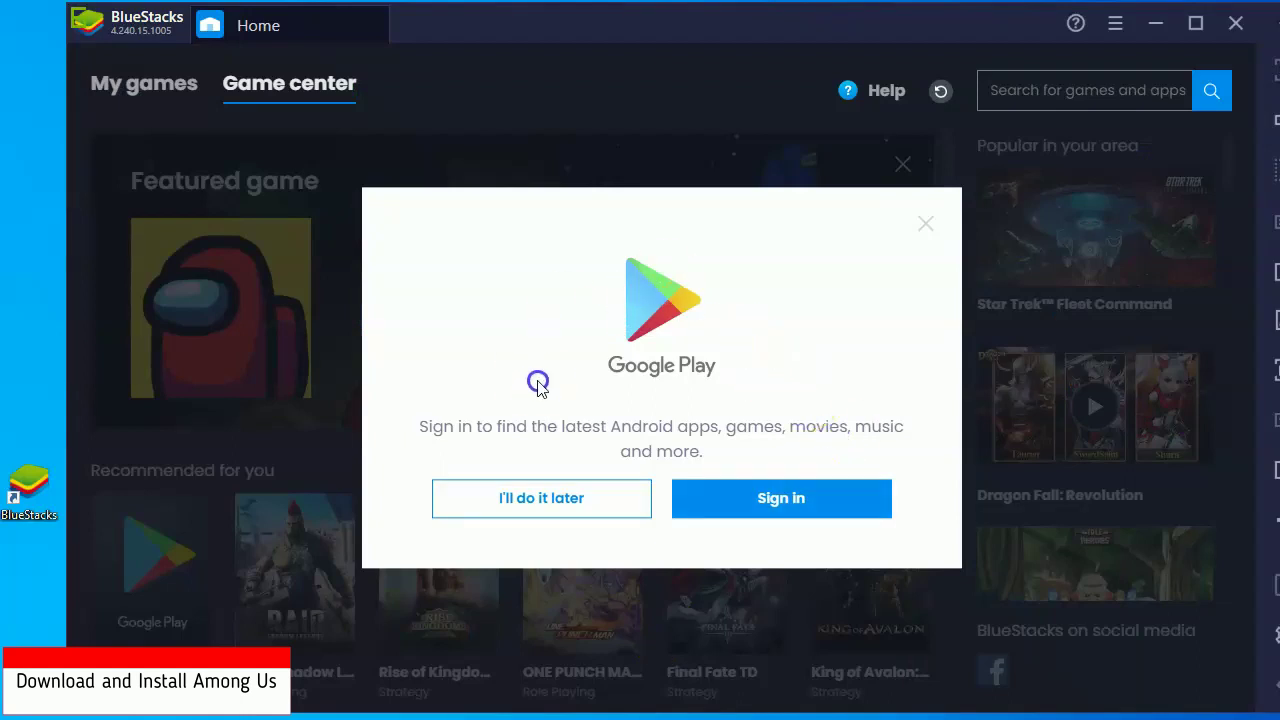
# Step: Begin Google Play sign-in from the prompt and the SIGN IN button in the Google Play tab
pyautogui.click(688, 336)
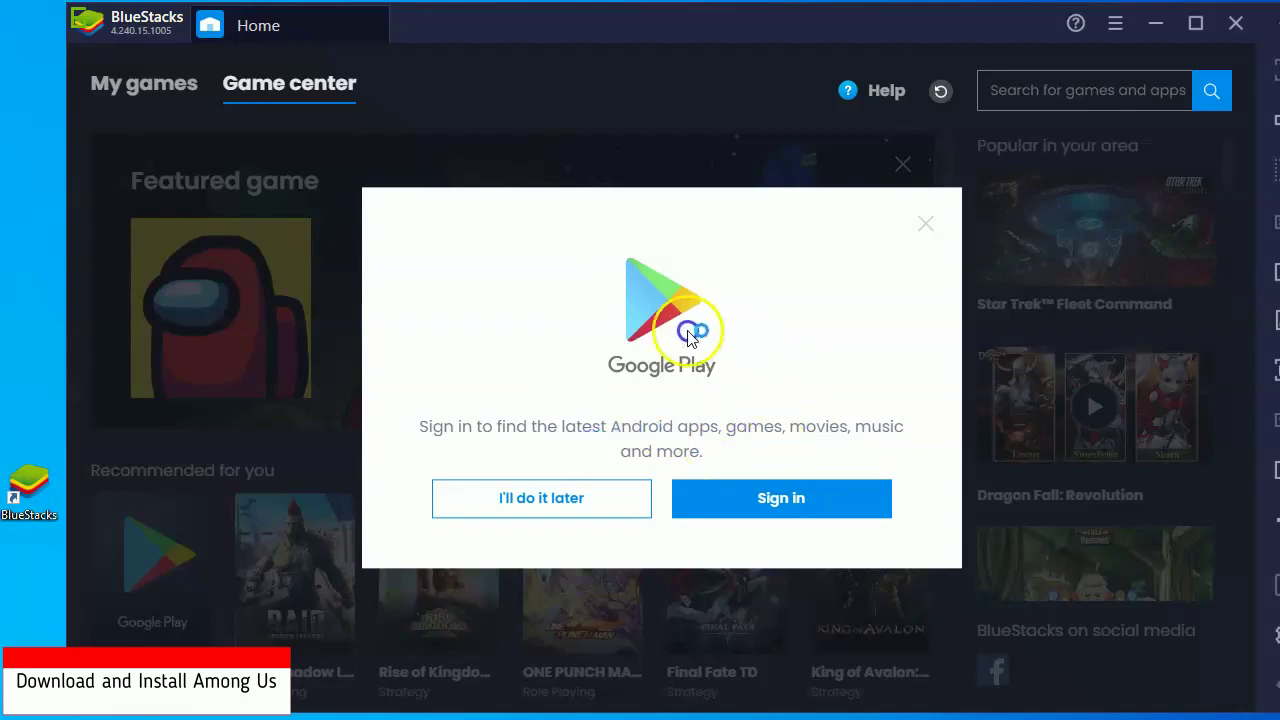
pyautogui.click(765, 504)
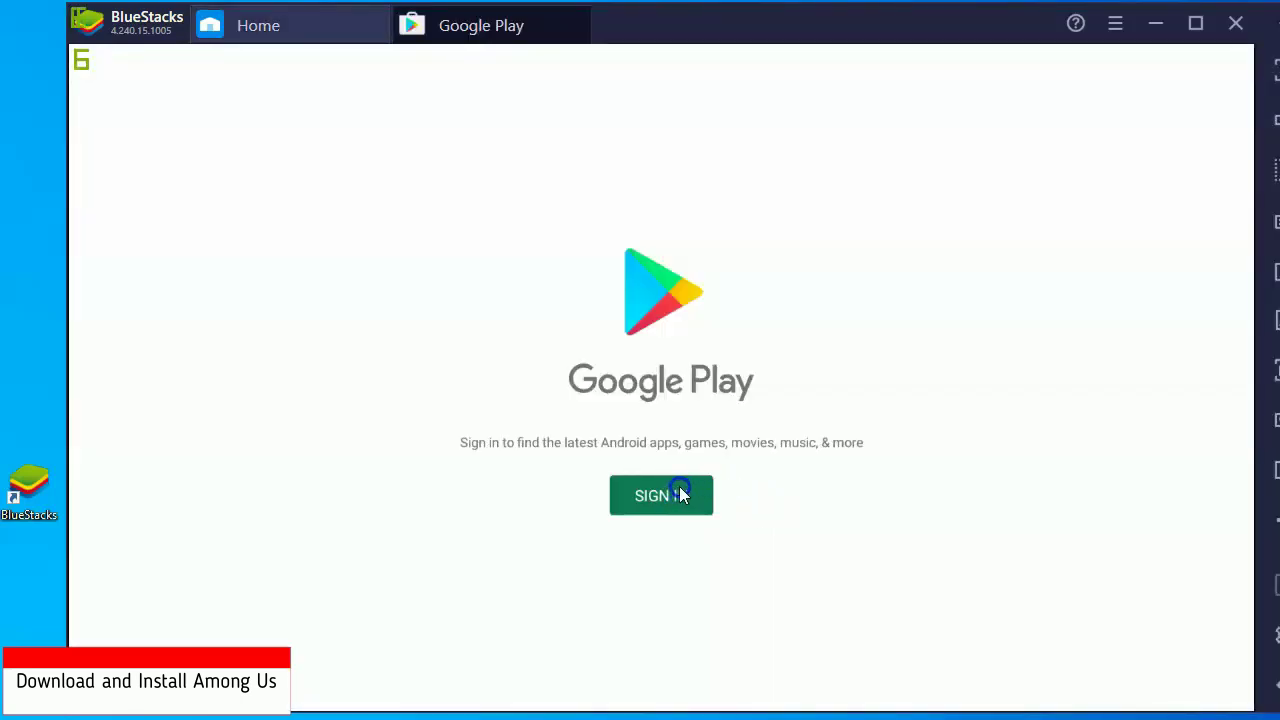
pyautogui.click(648, 325)
pyautogui.click(621, 494)
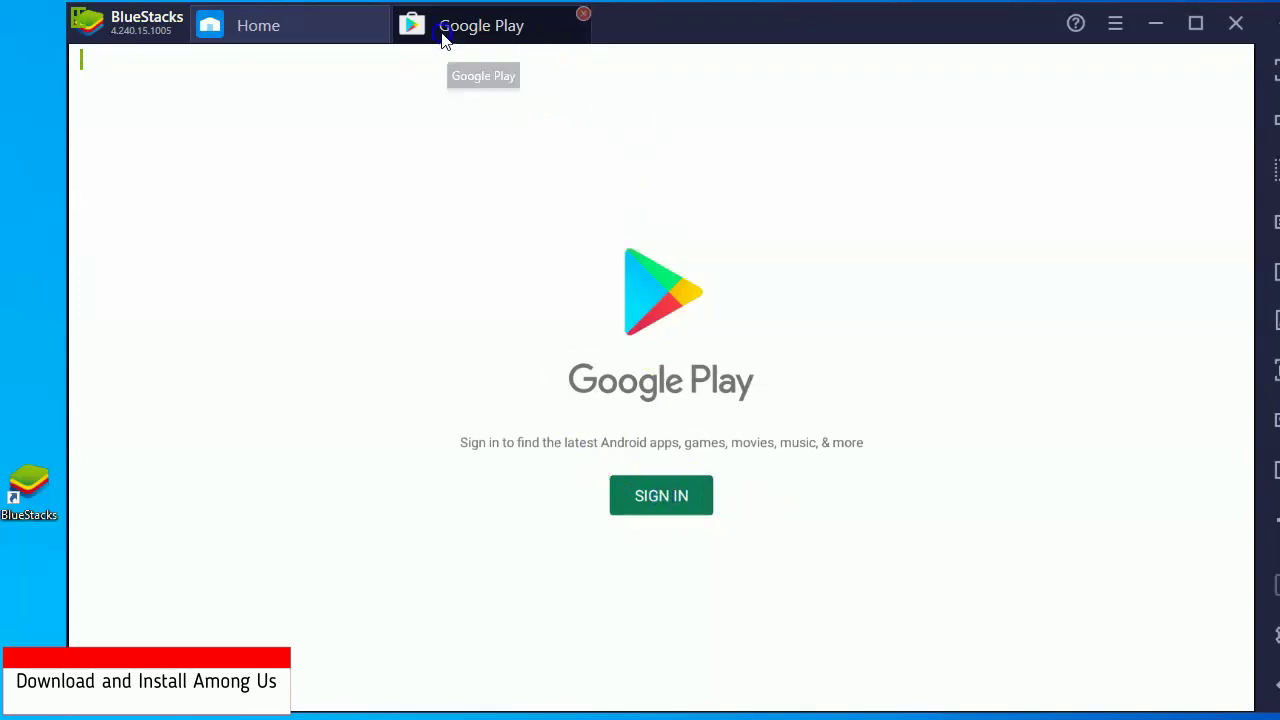
pyautogui.click(663, 492)
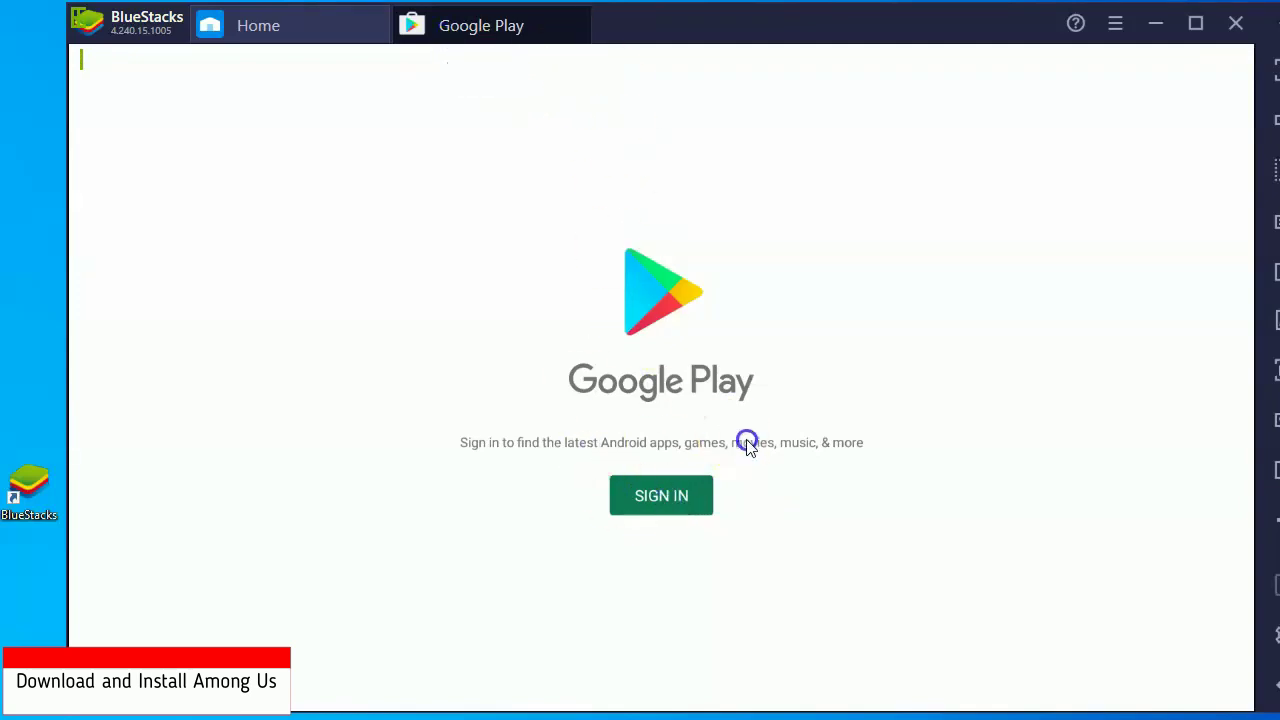
pyautogui.click(663, 495)
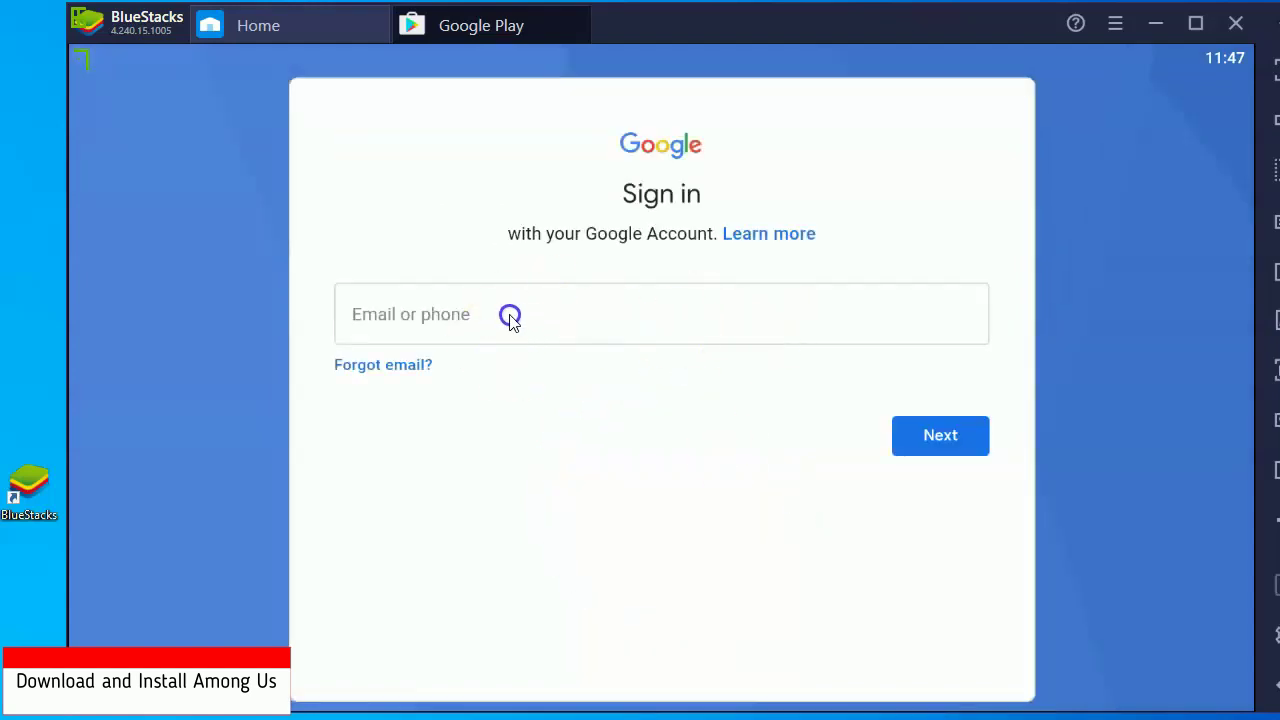
# Step: Enter the Google account e-mail and password, then accept Google's terms
pyautogui.click(424, 316)
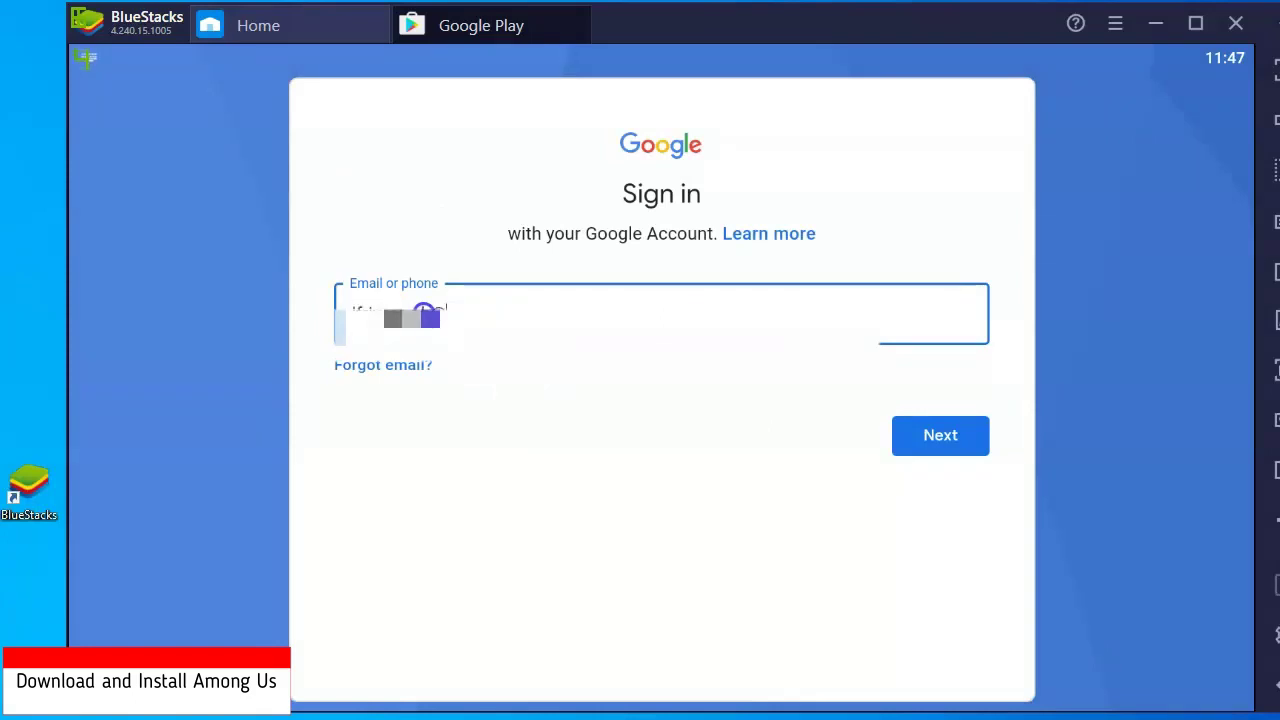
pyautogui.write('mail.com')
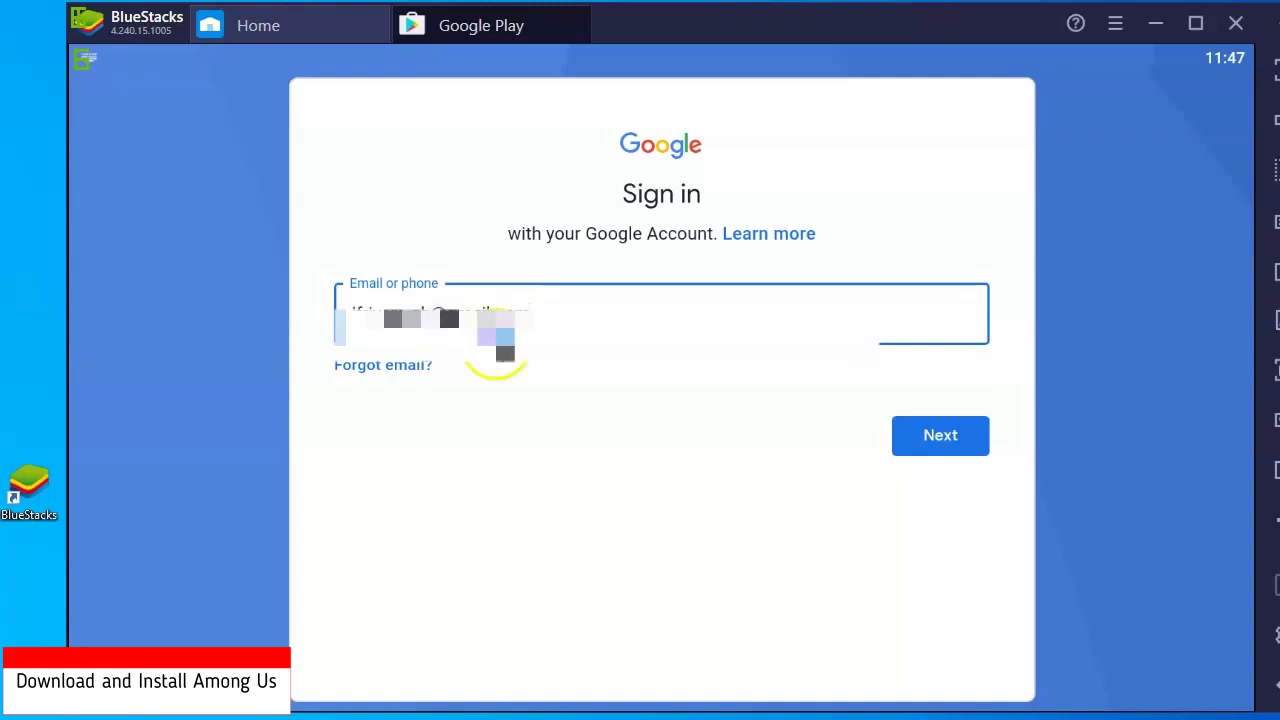
pyautogui.click(926, 450)
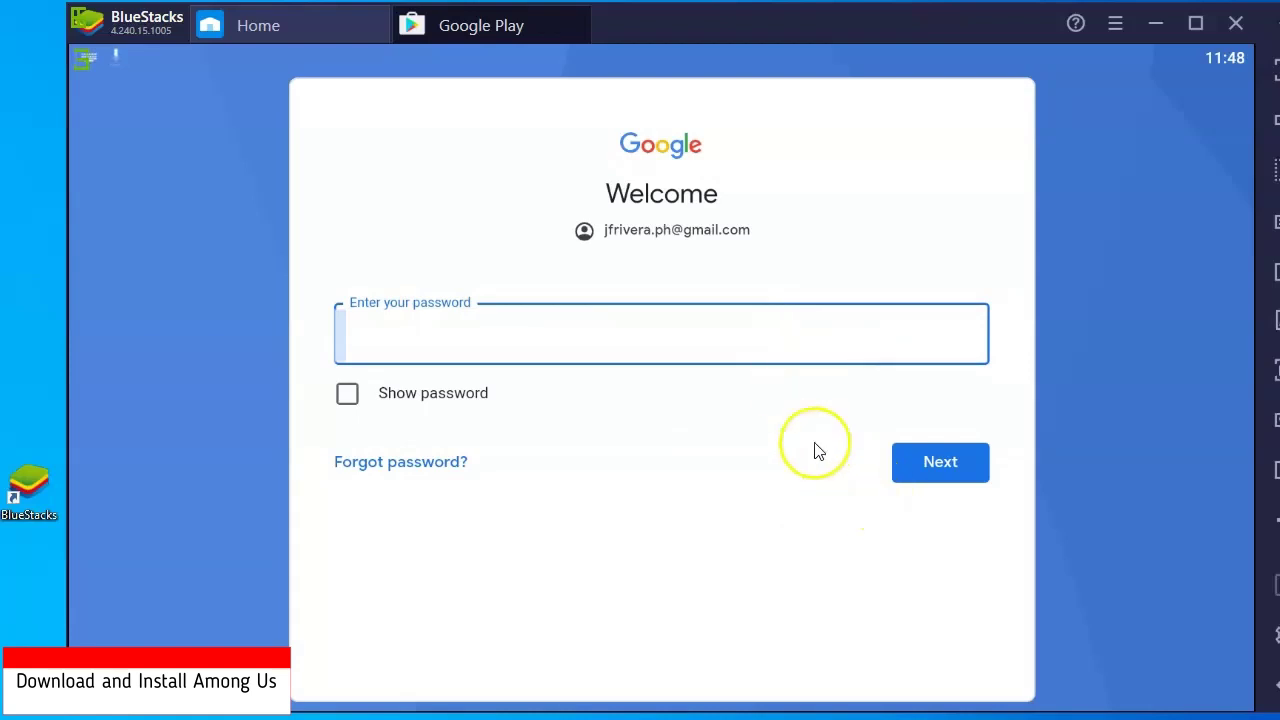
pyautogui.click(709, 354)
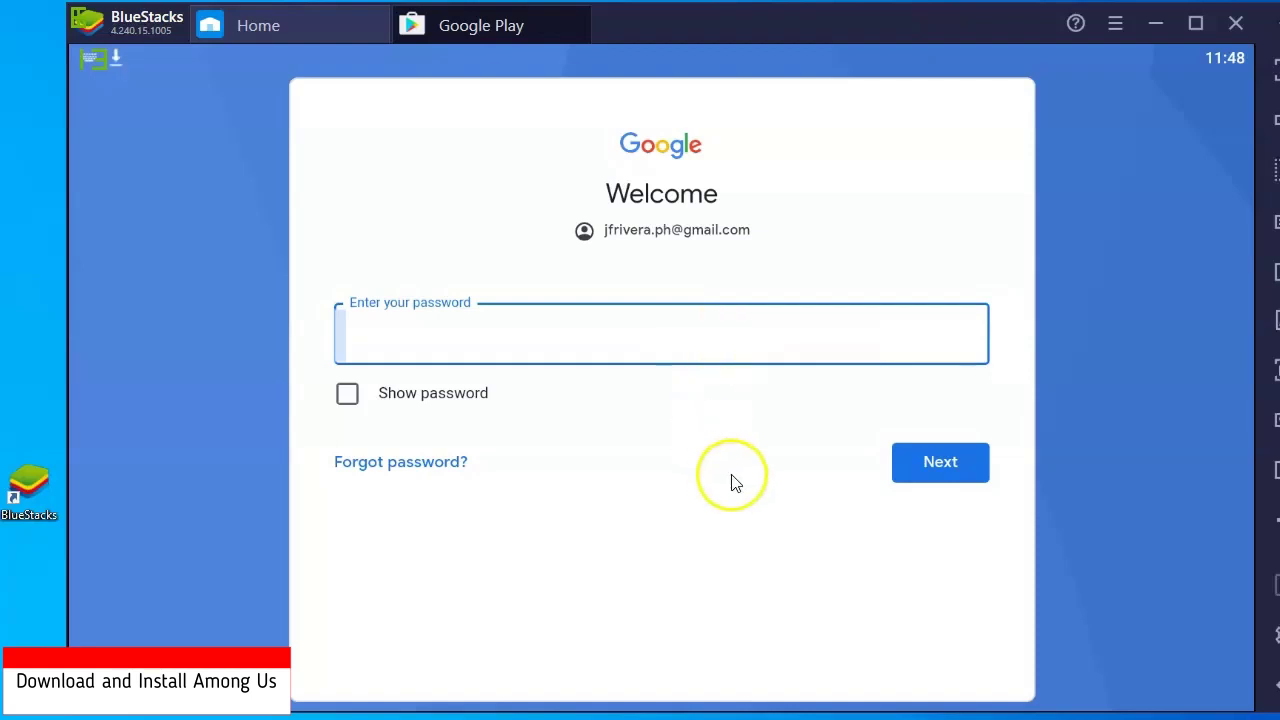
pyautogui.click(957, 464)
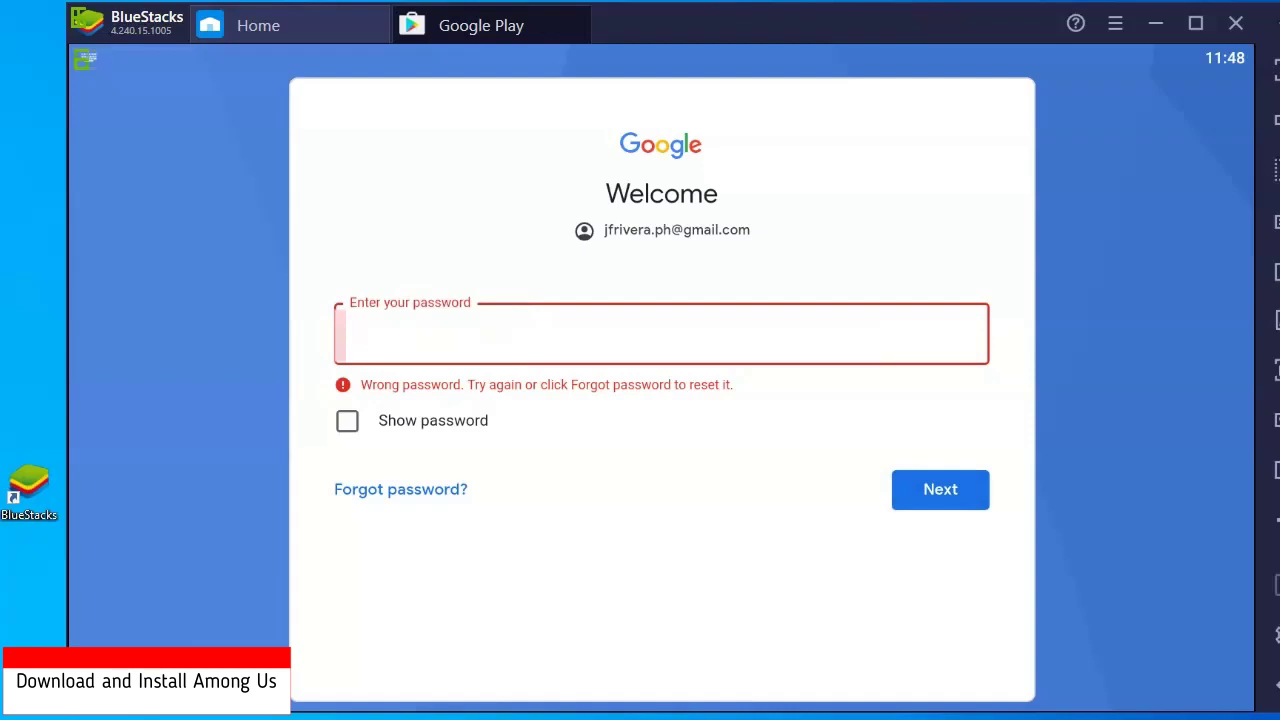
pyautogui.press('Return')
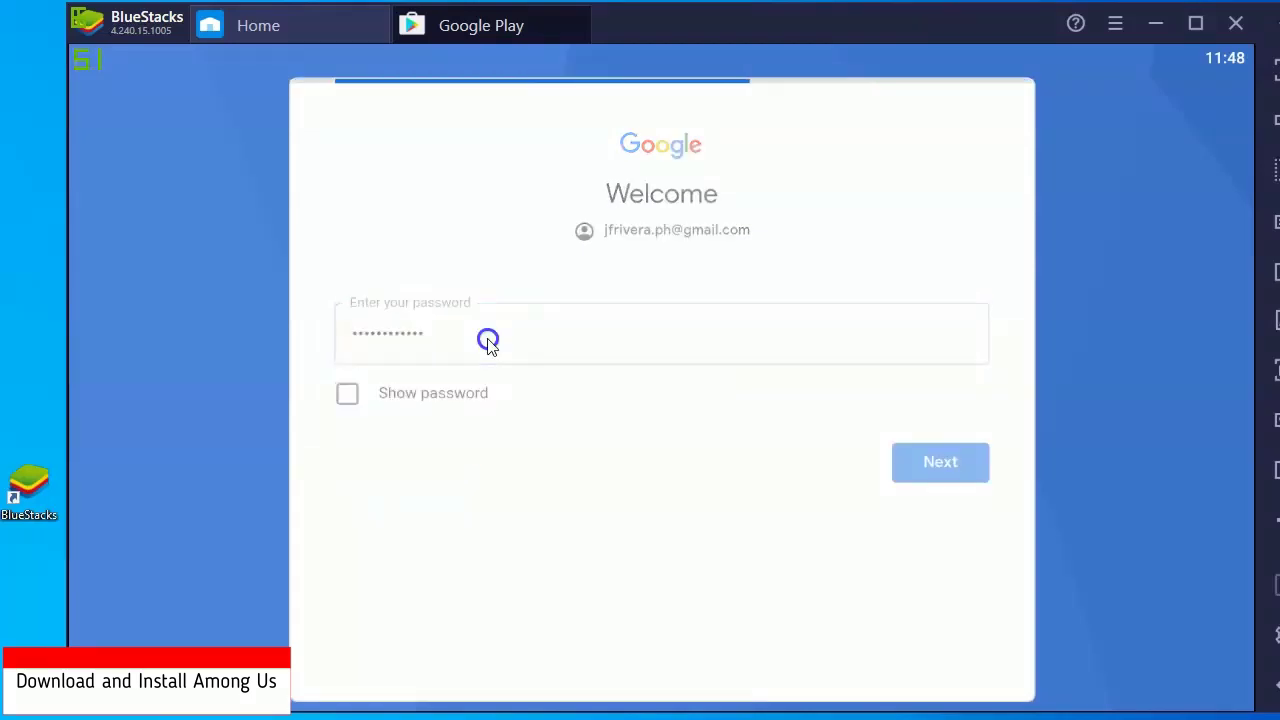
pyautogui.click(934, 516)
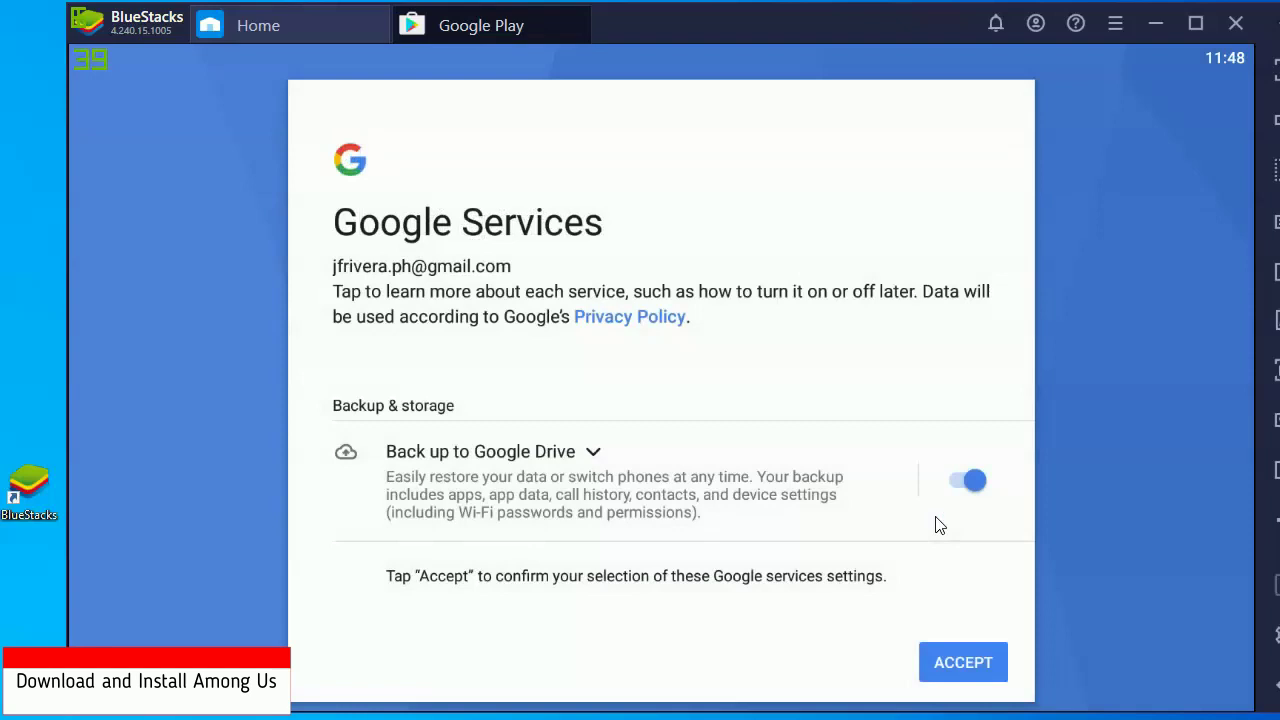
# Step: Accept the Google Services settings to complete Google Play sign-in
pyautogui.click(953, 663)
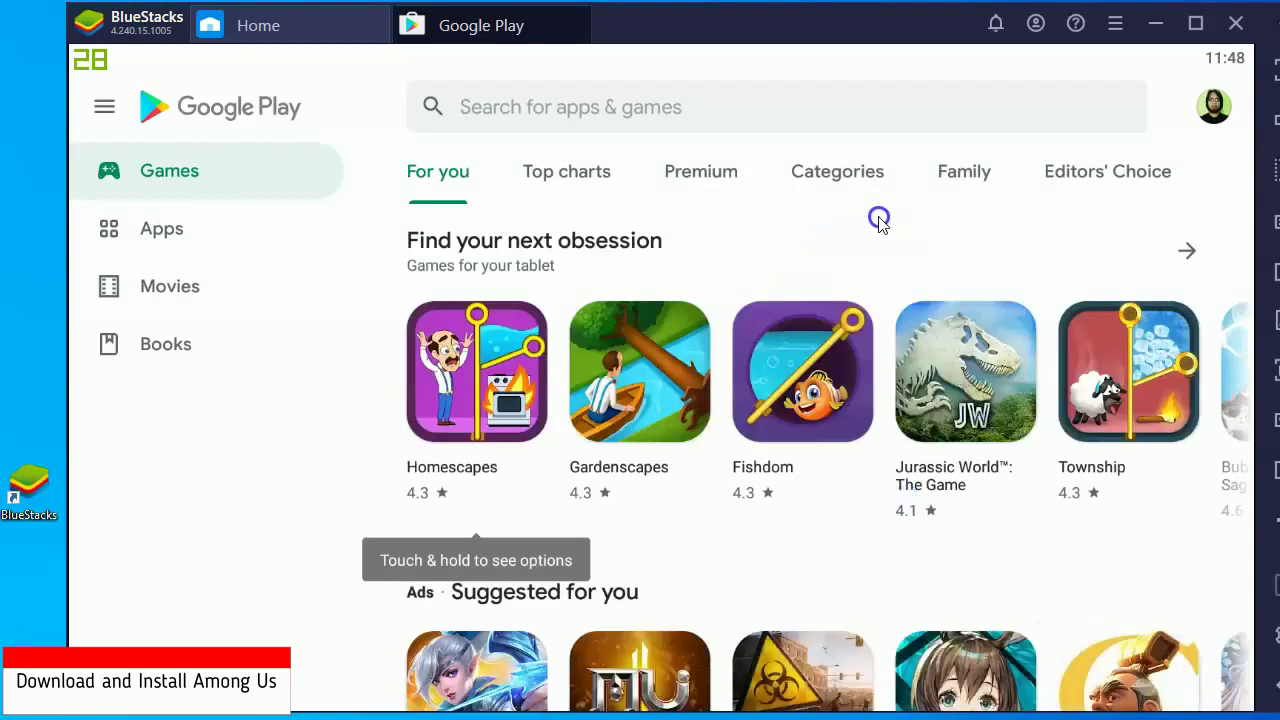
# Step: Go to the Home game center, dismiss its intro tips, and open the Among Us store page
pyautogui.click(259, 30)
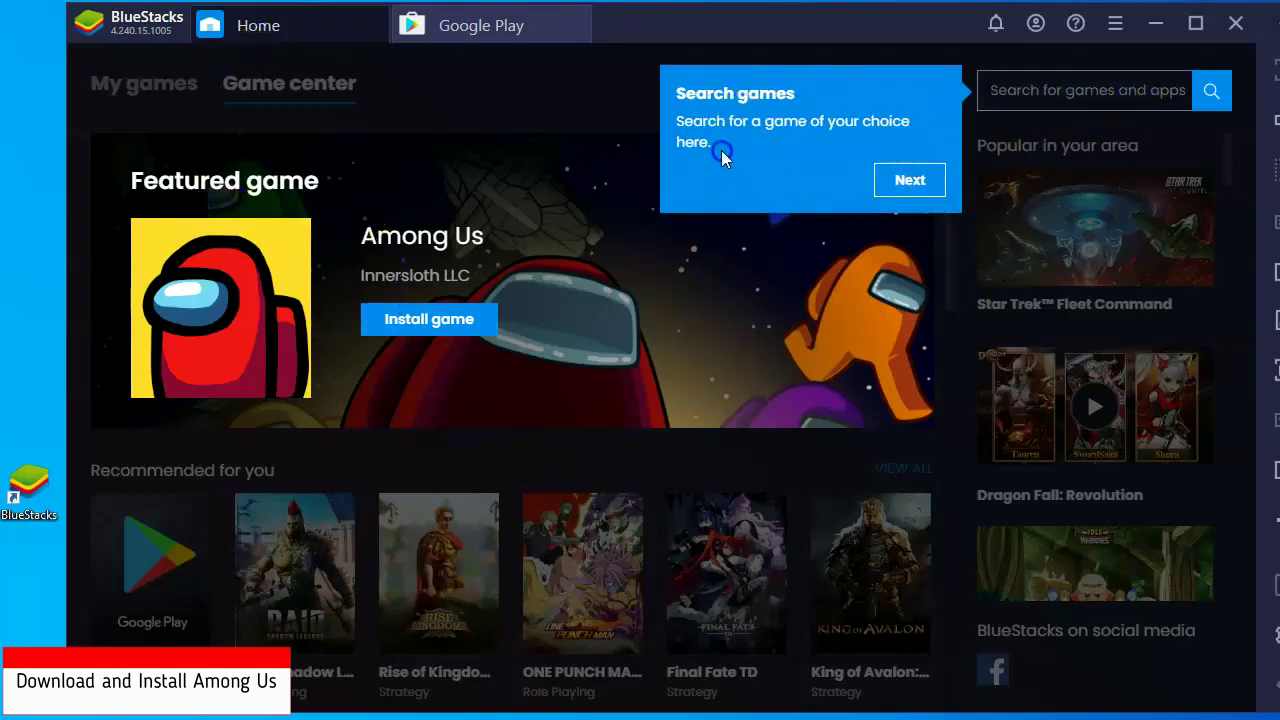
pyautogui.click(908, 184)
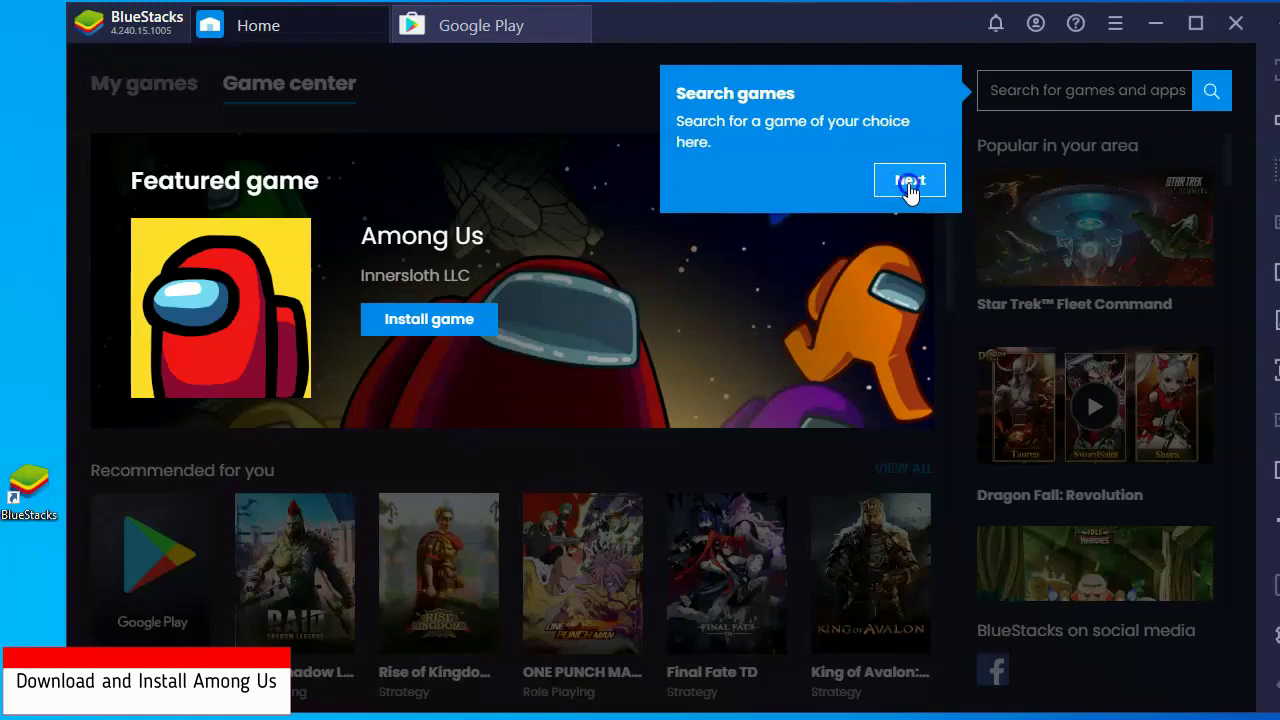
pyautogui.click(620, 183)
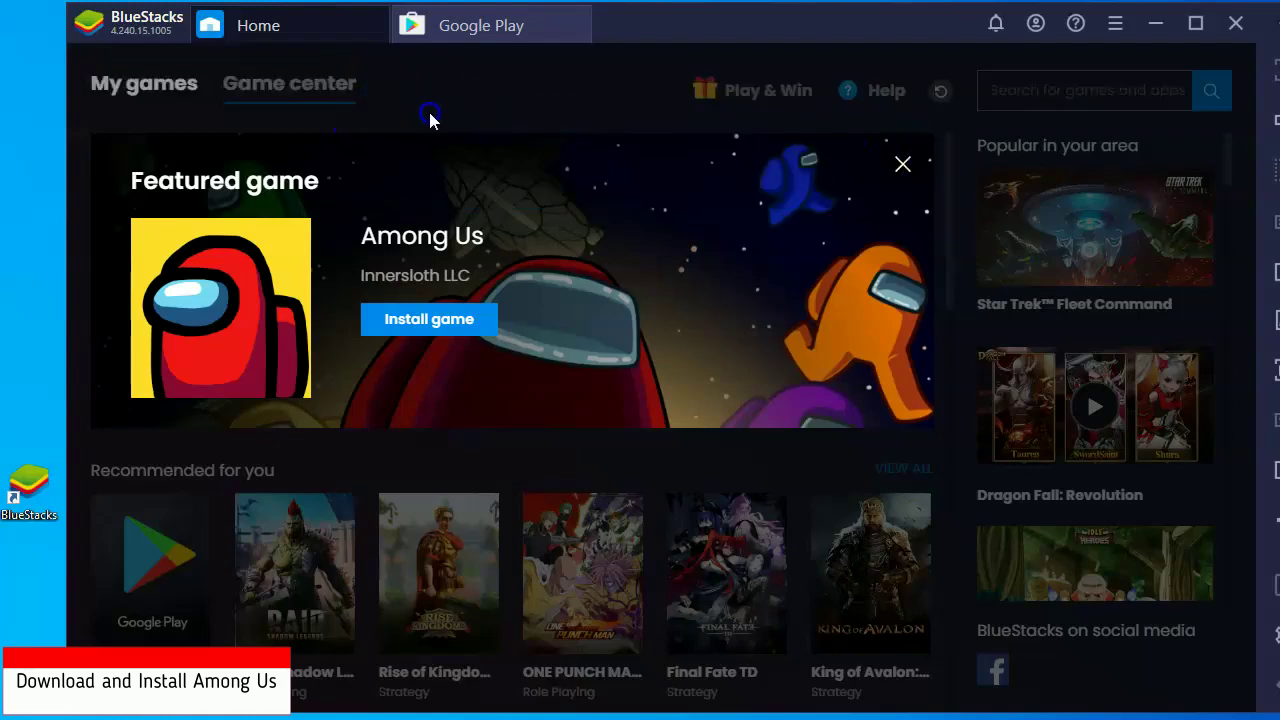
pyautogui.click(466, 157)
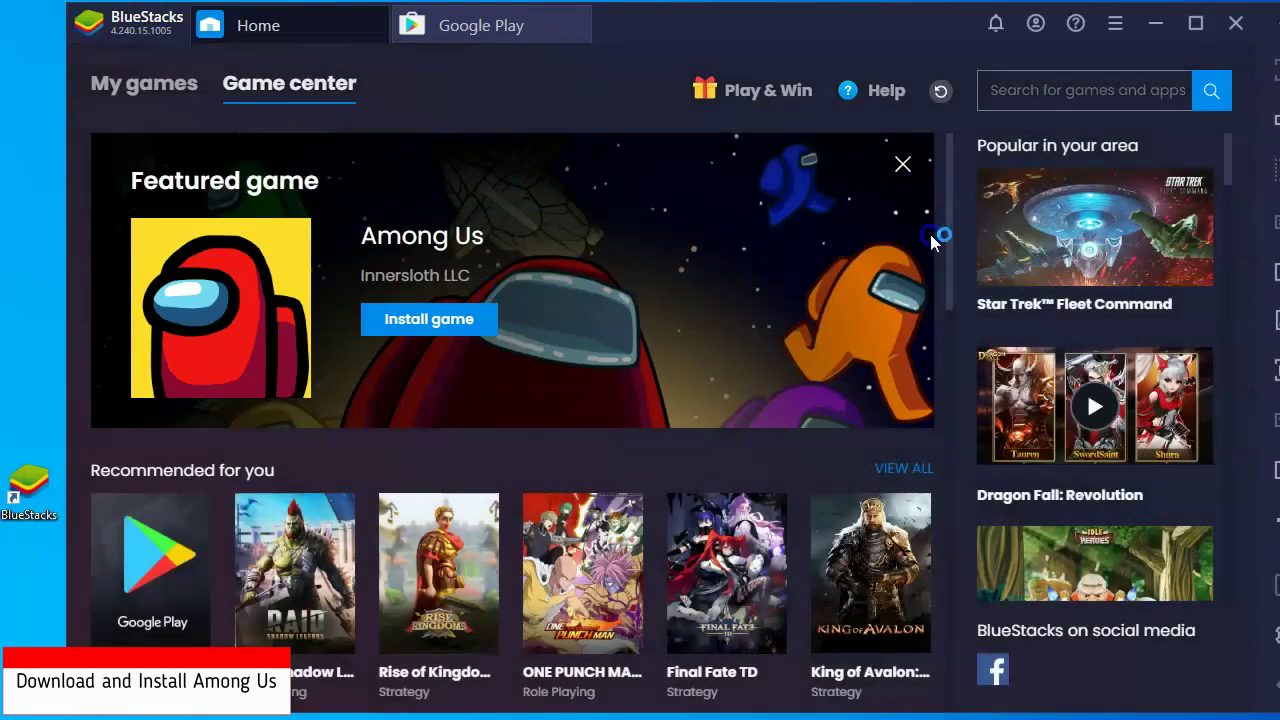
pyautogui.click(395, 333)
pyautogui.click(437, 330)
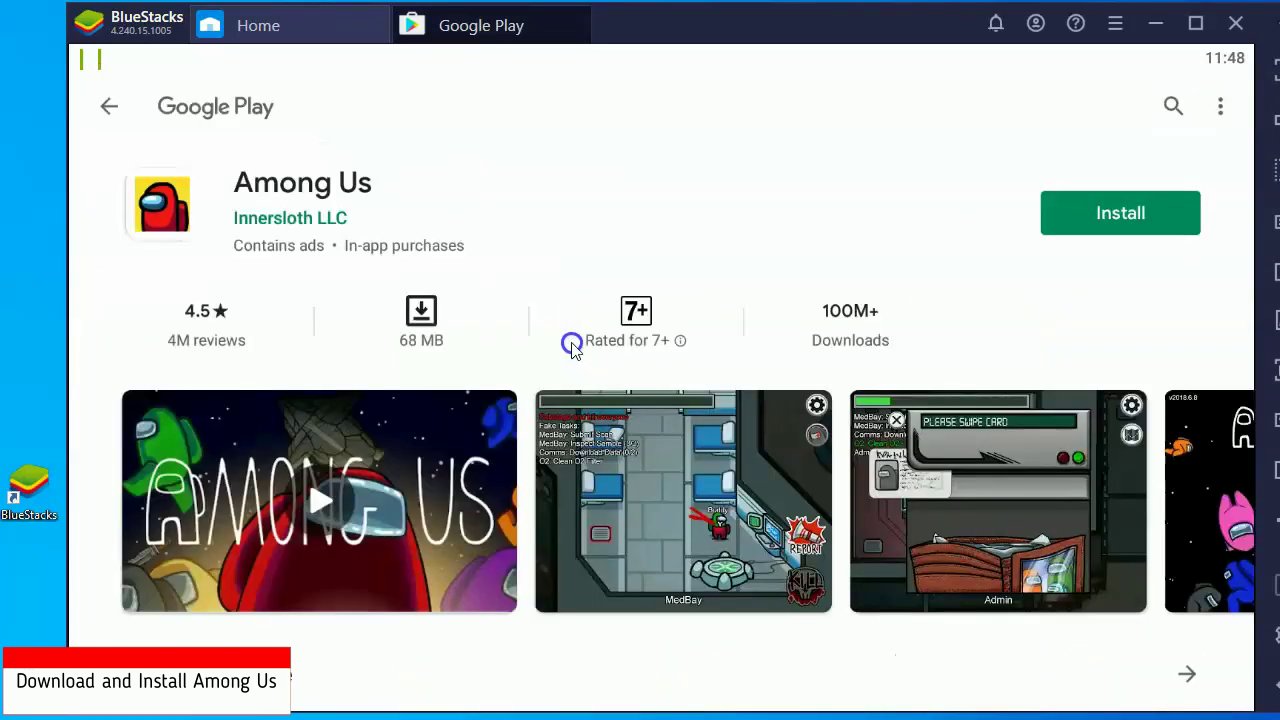
# Step: Install Among Us from its Google Play store page
pyautogui.click(1119, 230)
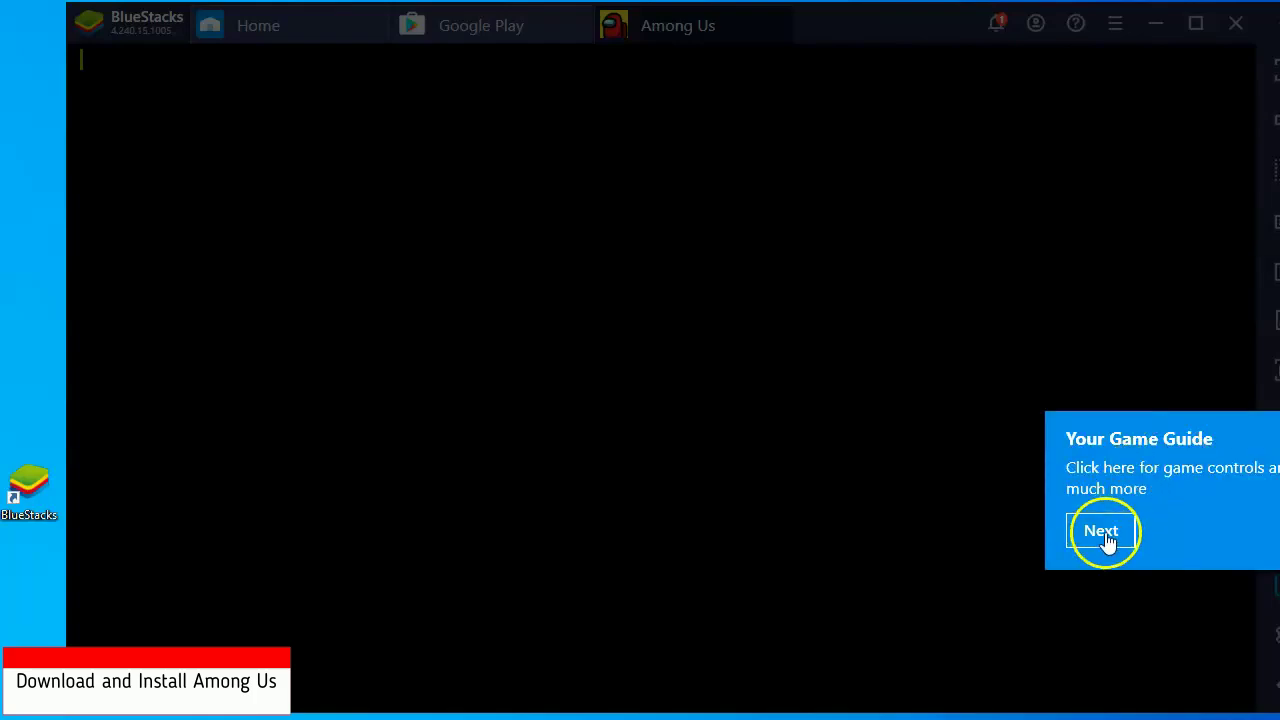
# Step: Dismiss the Game Guide, on-screen controls and fullscreen tips
pyautogui.click(1102, 532)
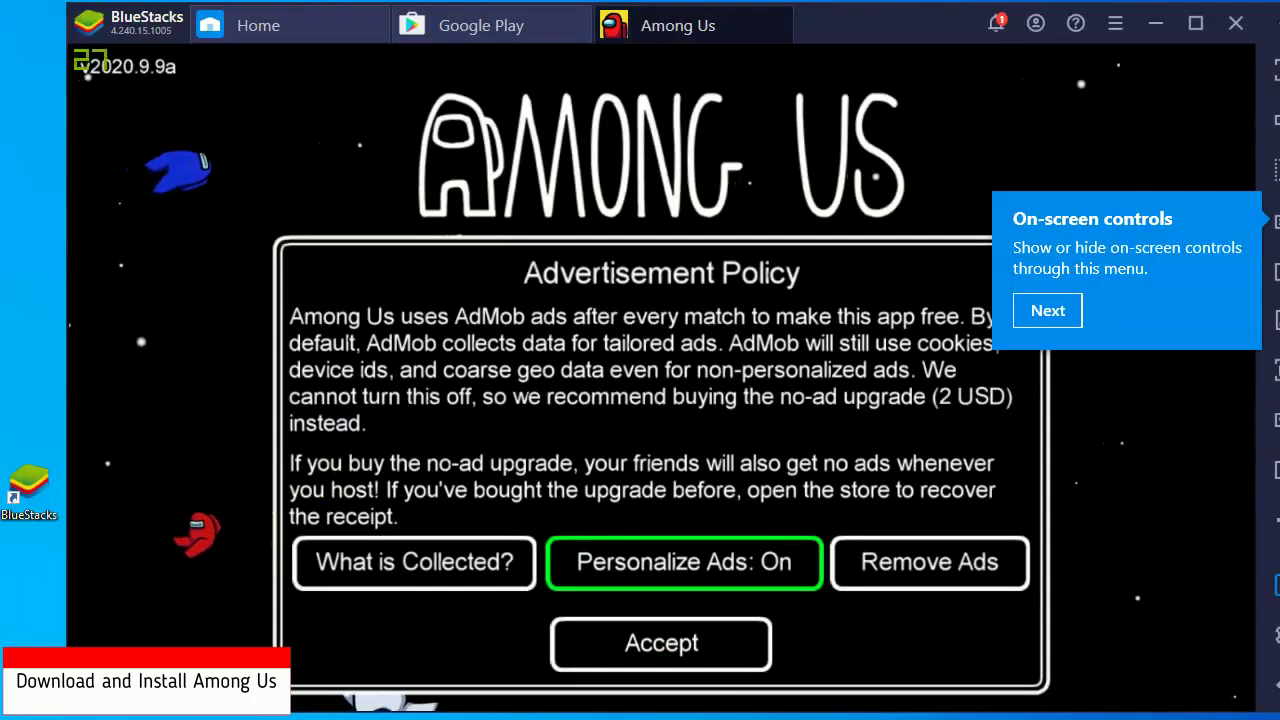
pyautogui.click(1052, 312)
pyautogui.click(1048, 172)
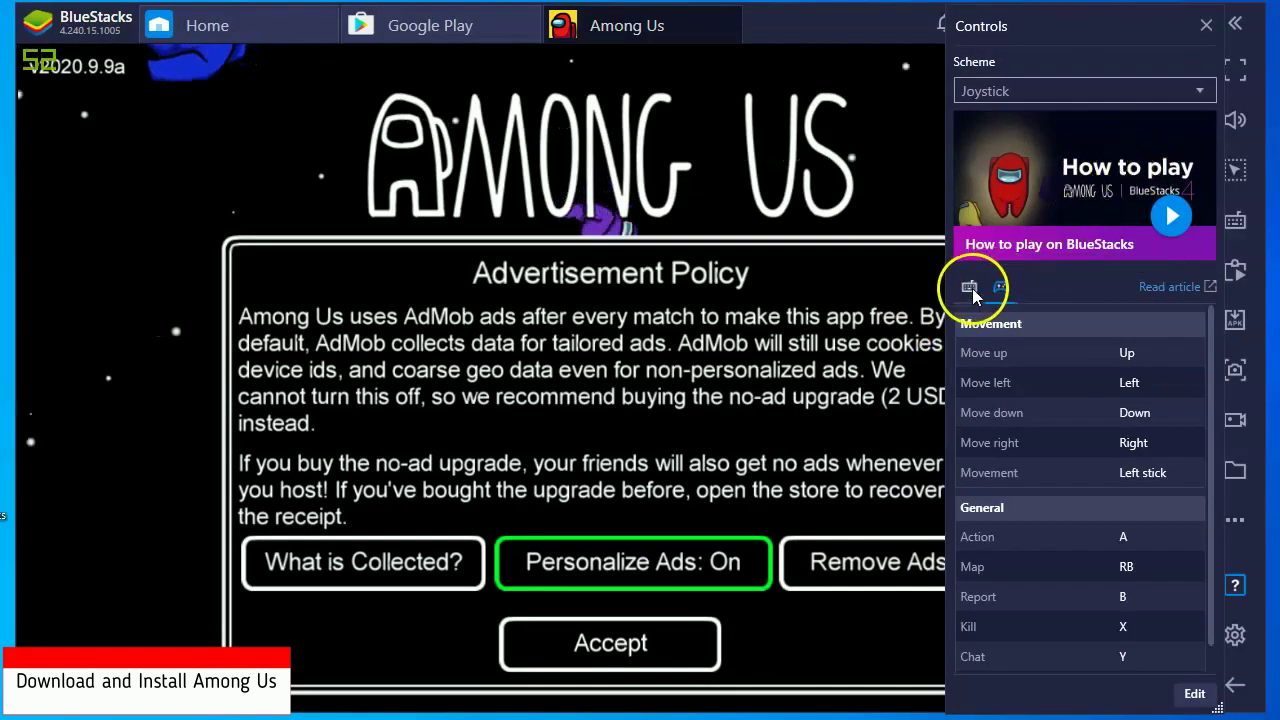
# Step: Review the keyboard and gamepad mappings in the Controls panel, then close it
pyautogui.click(969, 287)
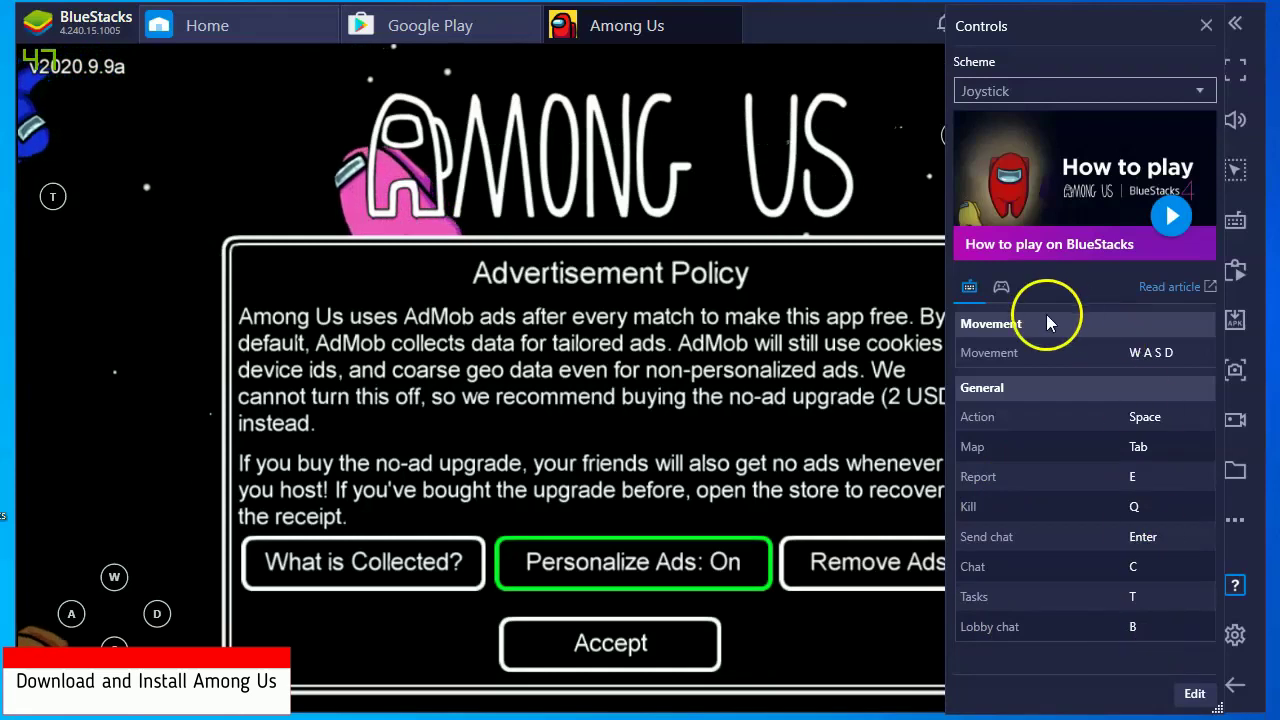
pyautogui.click(1007, 290)
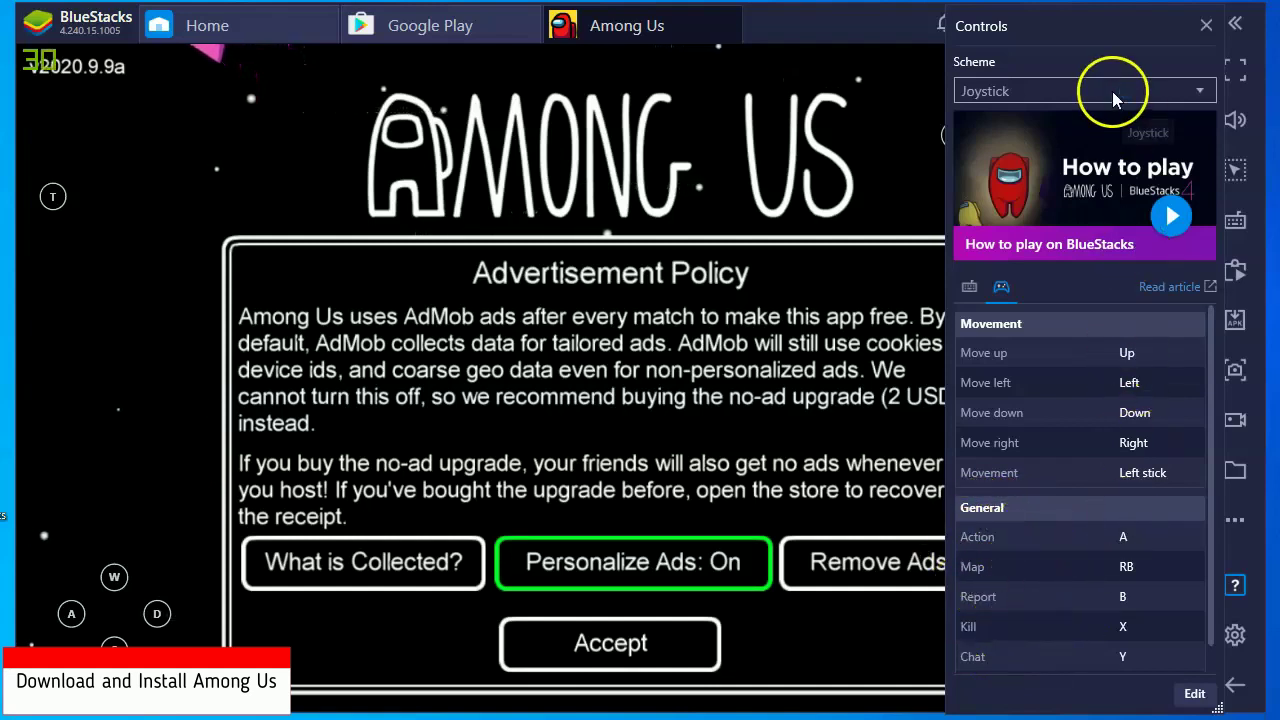
pyautogui.click(1206, 27)
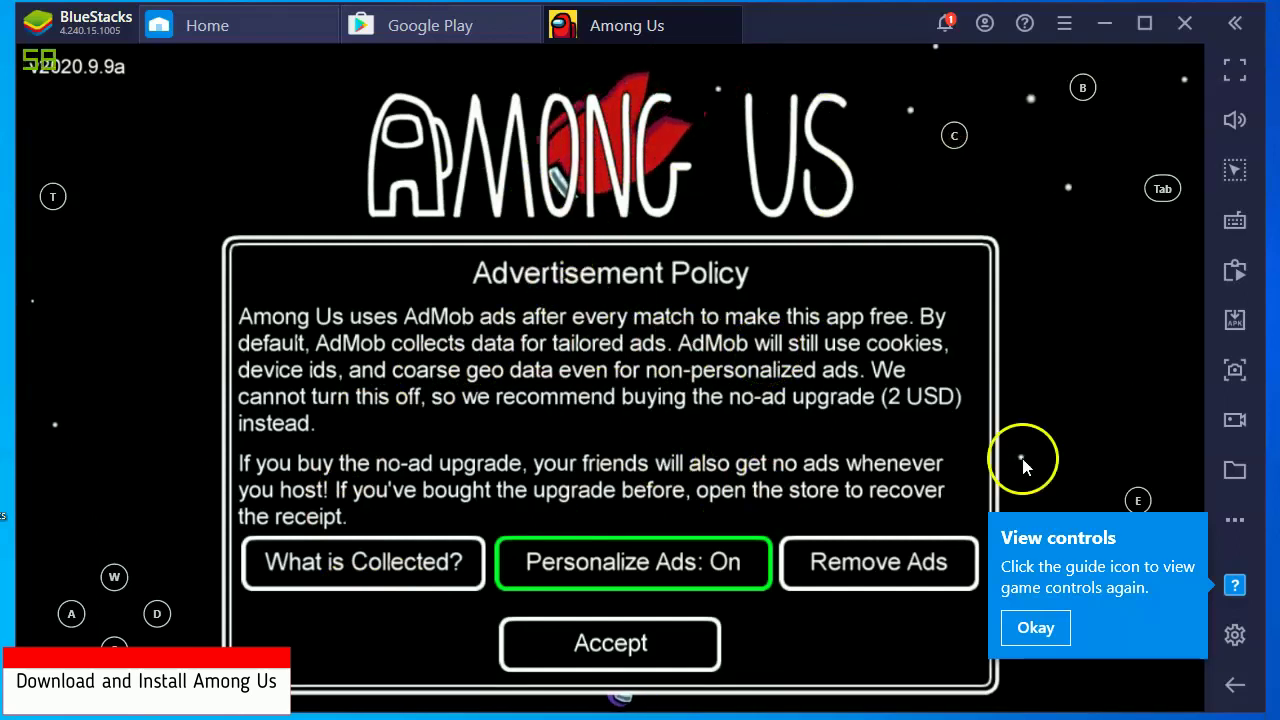
# Step: Dismiss the view-controls tip, accept the Among Us ad policy, close Announcements, and open the ONLINE menu
pyautogui.click(1038, 628)
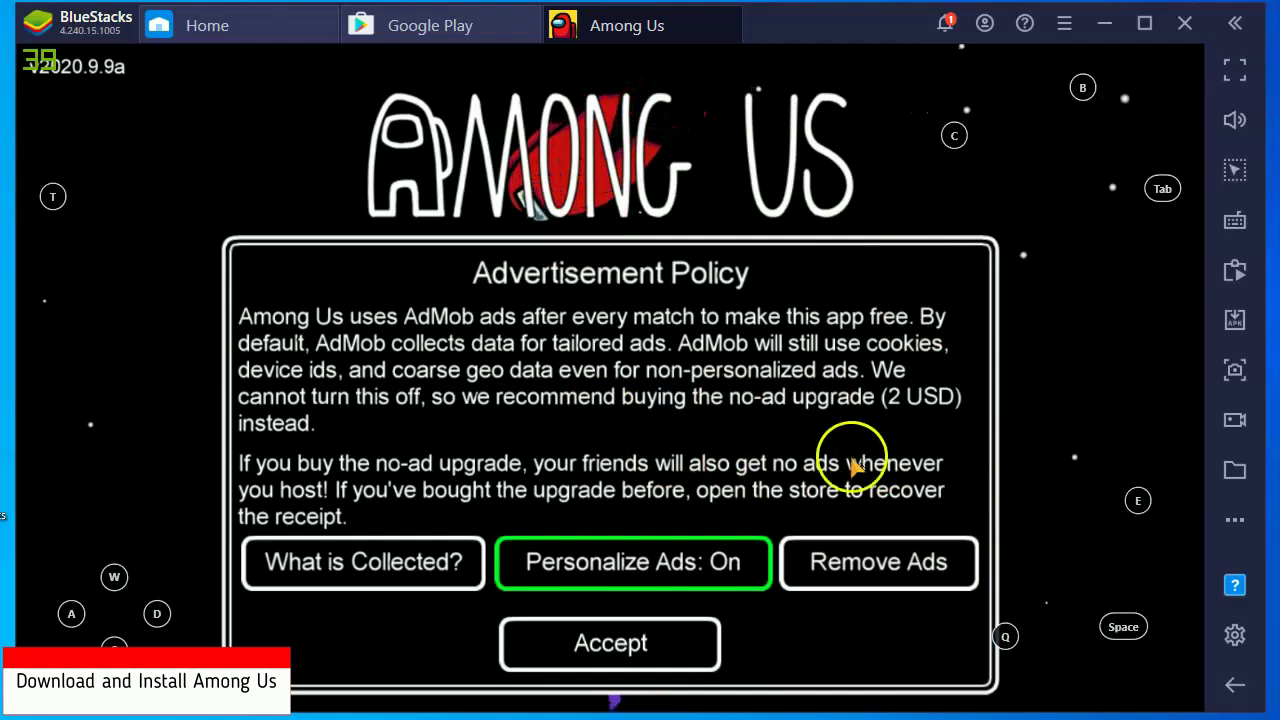
pyautogui.click(605, 643)
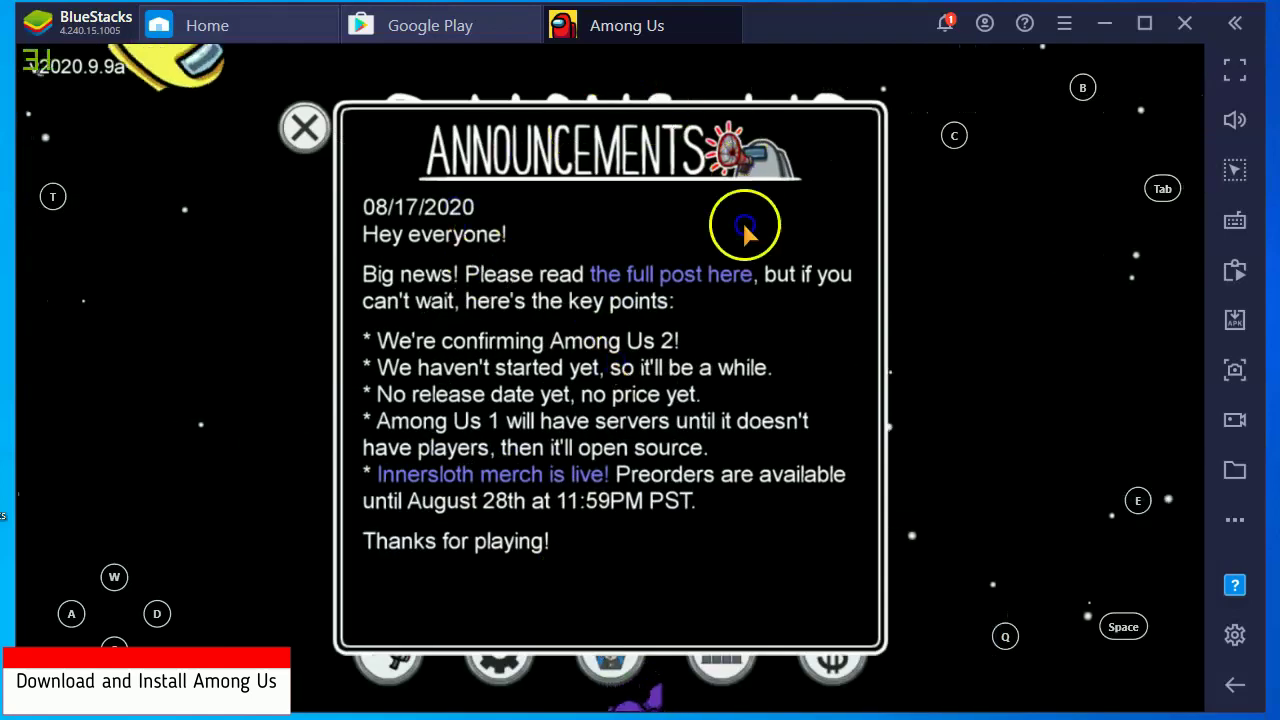
pyautogui.click(305, 127)
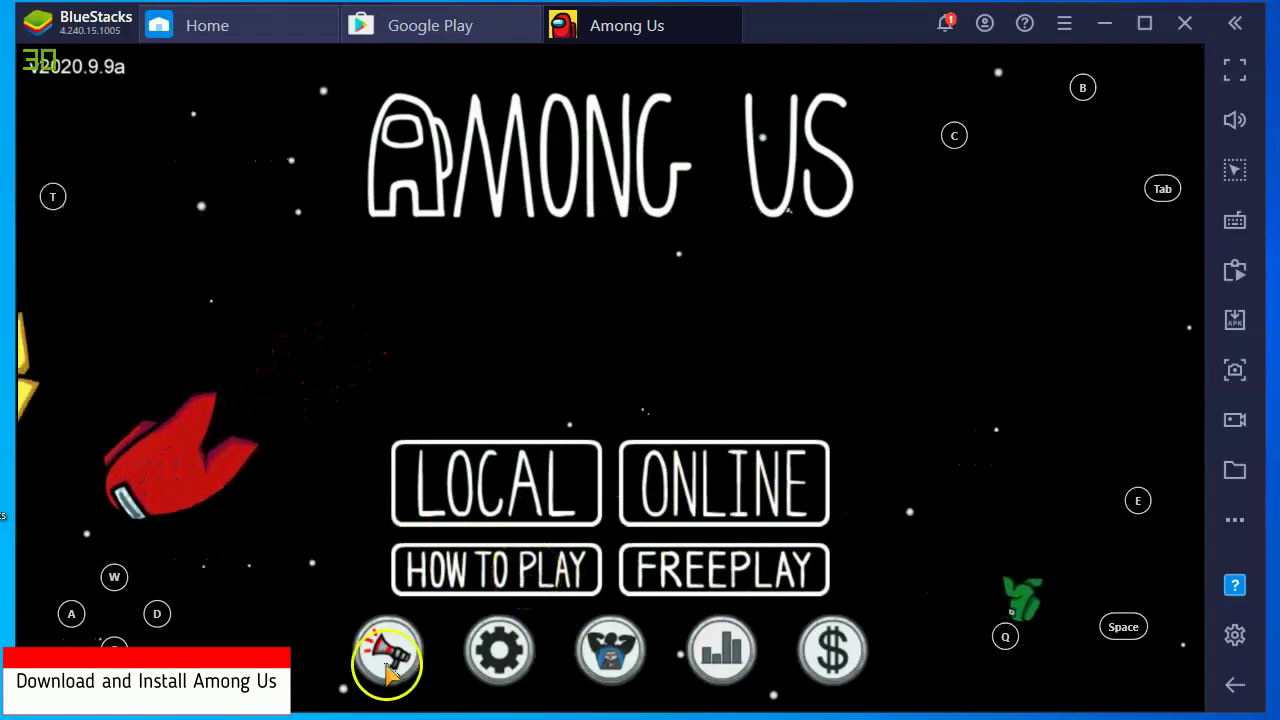
pyautogui.click(512, 655)
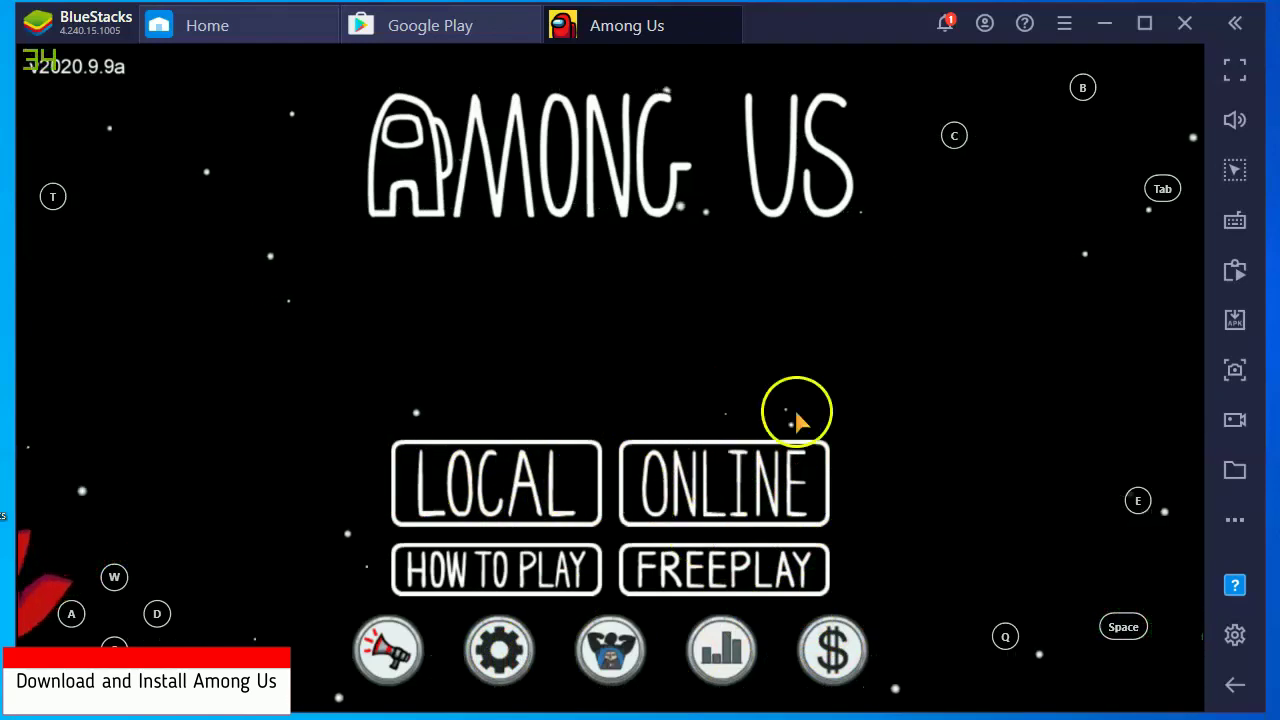
pyautogui.click(722, 476)
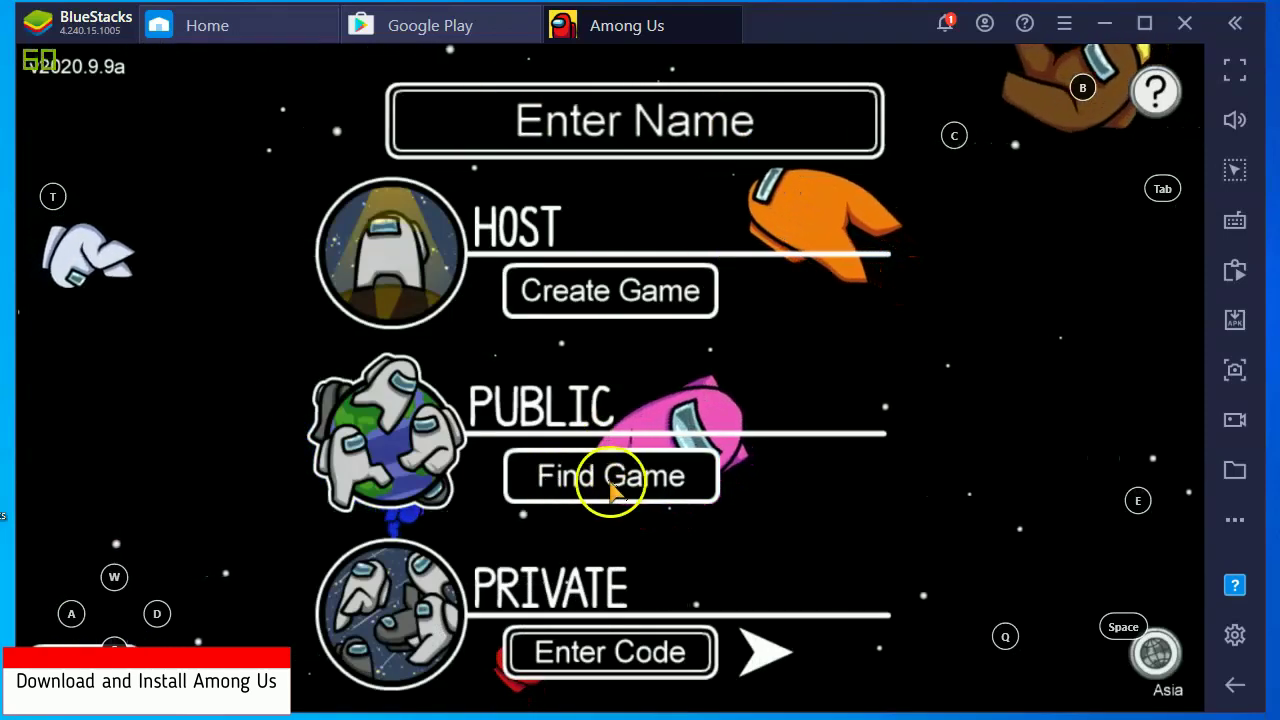
# Step: Replace the placeholder with a new player name, then try joining a public lobby from Find Game
pyautogui.click(670, 128)
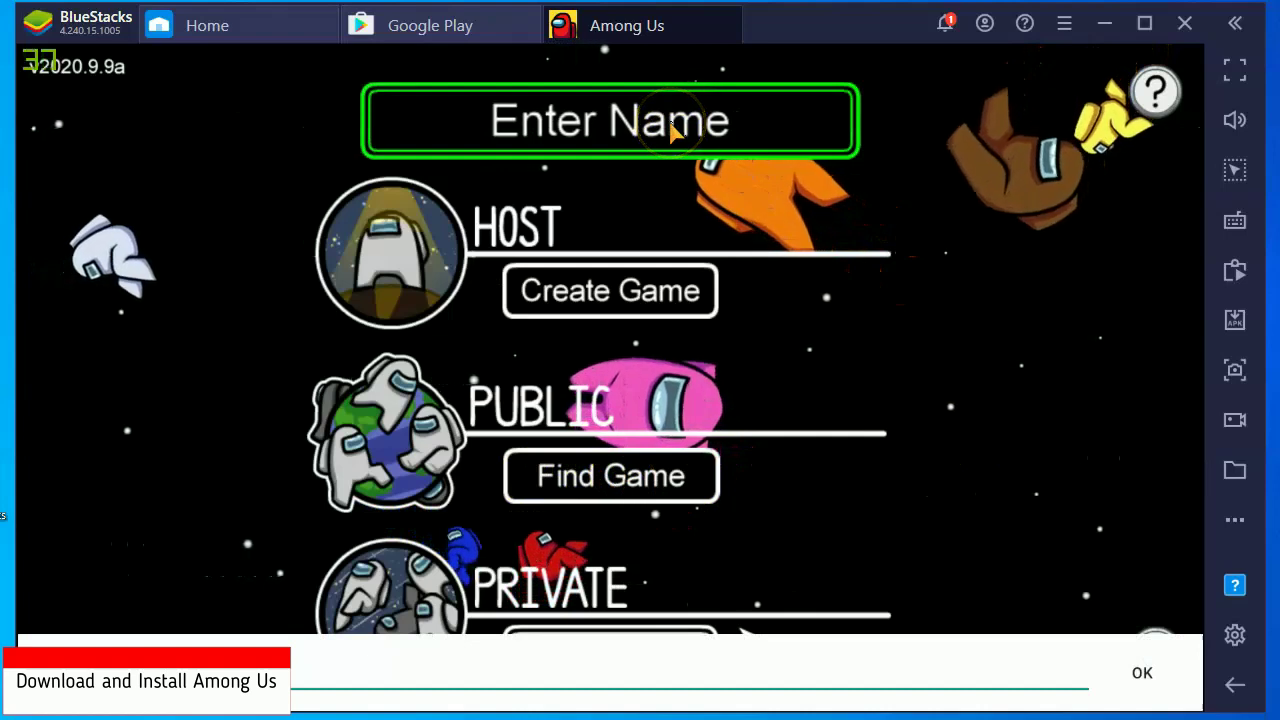
pyautogui.press('BackSpace')
pyautogui.press('BackSpace')
pyautogui.press('BackSpace')
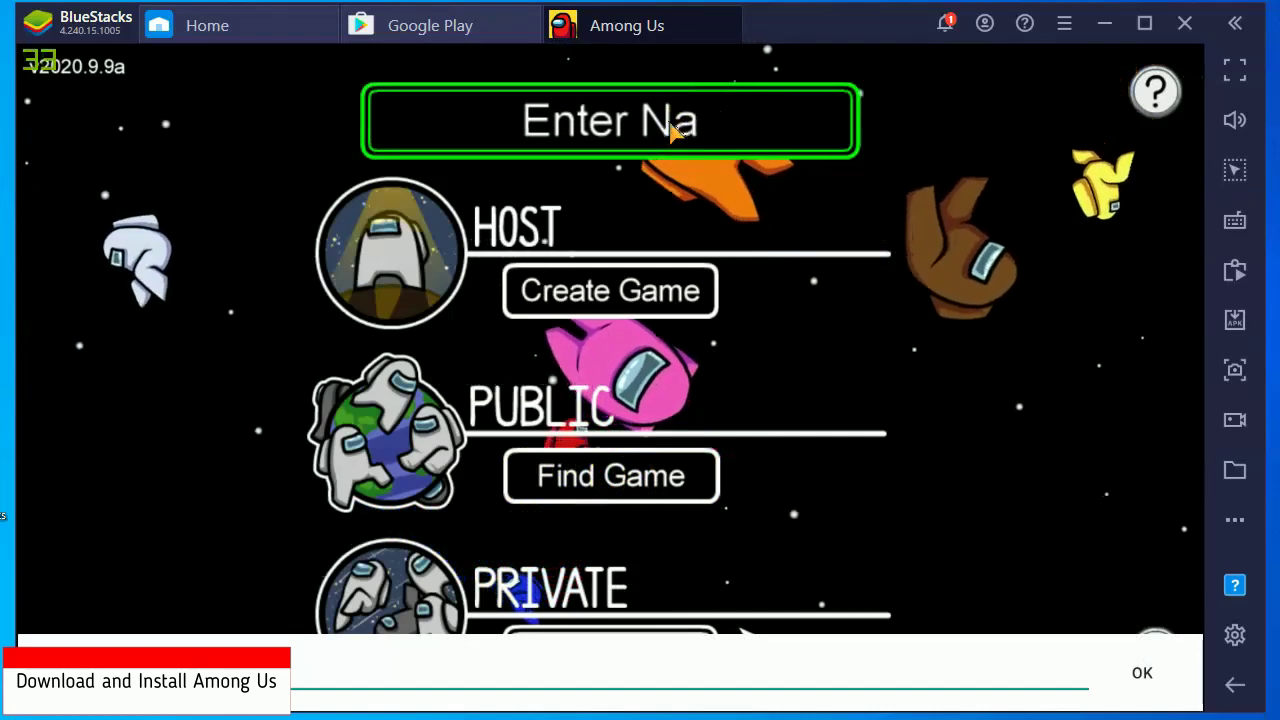
pyautogui.press('BackSpace')
pyautogui.press('BackSpace')
pyautogui.press('BackSpace')
pyautogui.write('Aikawa')
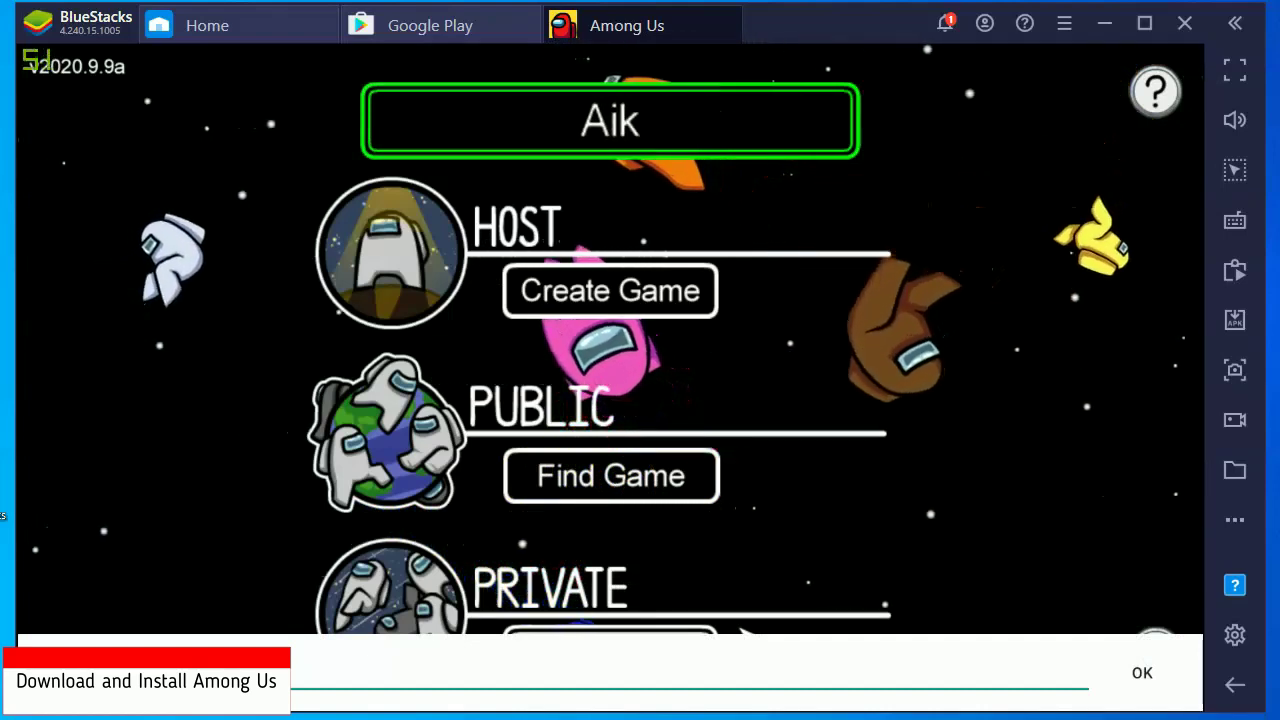
pyautogui.click(634, 470)
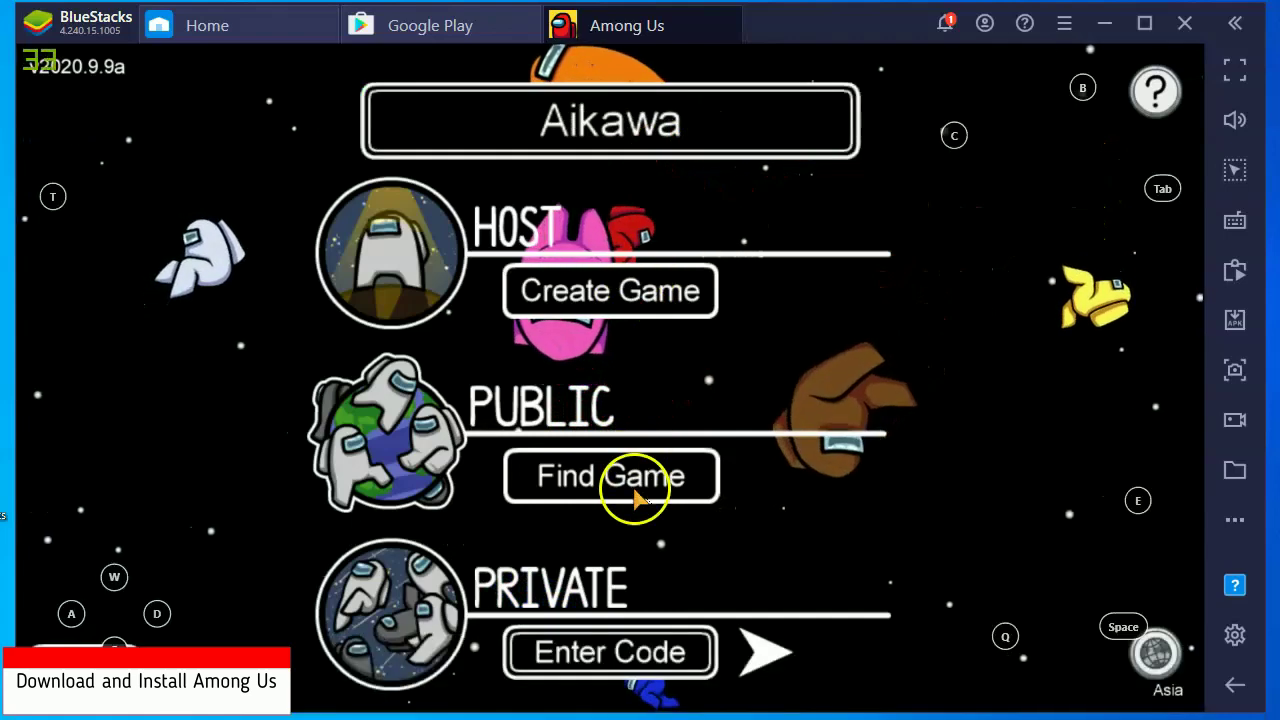
pyautogui.click(641, 484)
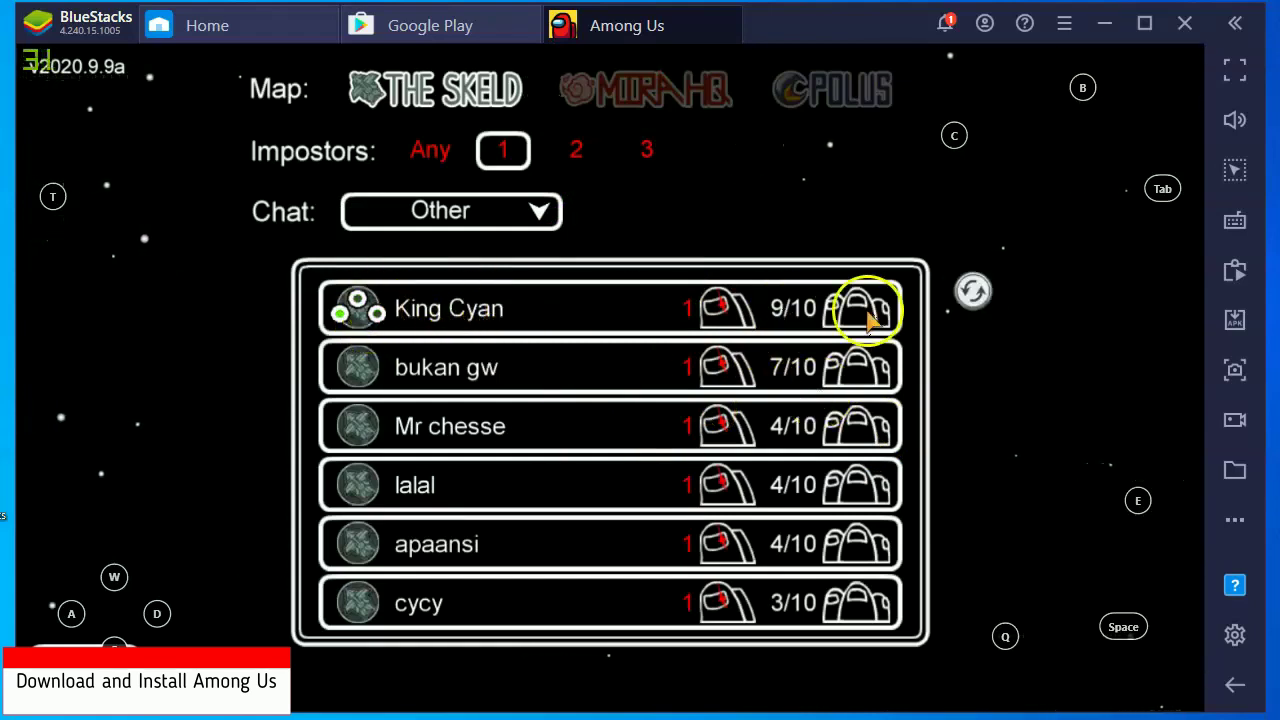
pyautogui.click(621, 531)
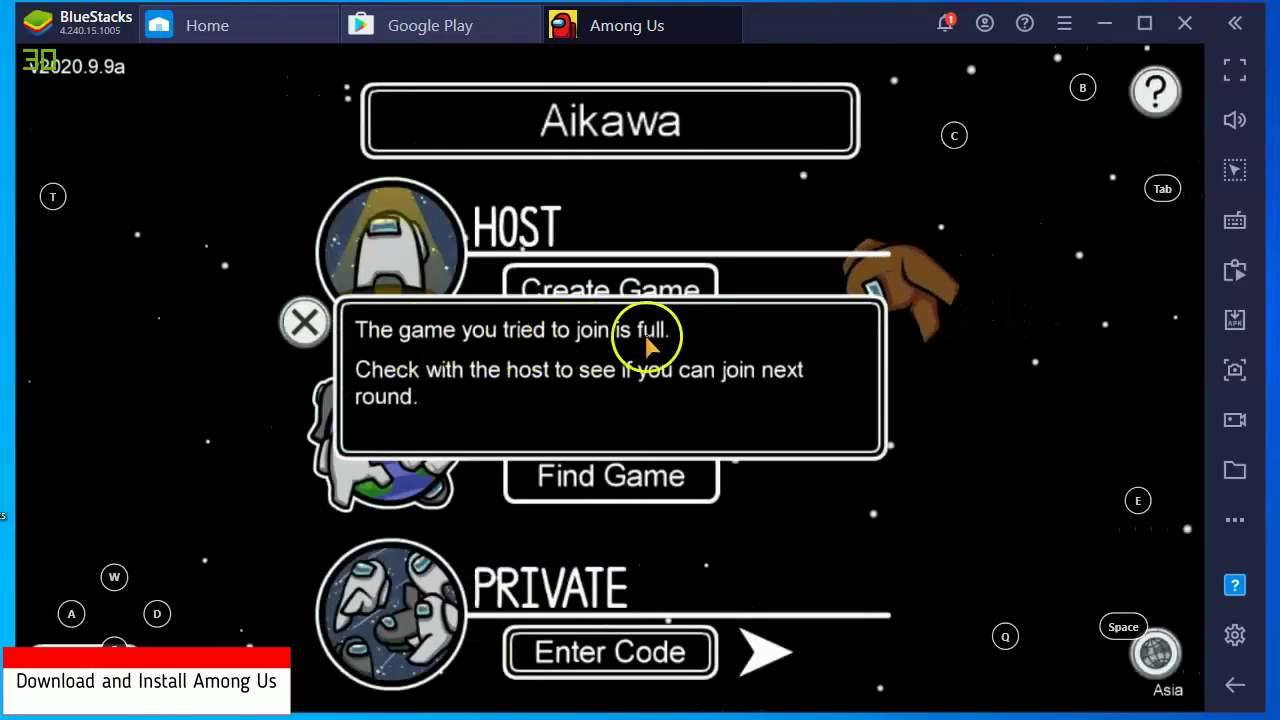
# Step: Dismiss the 'game is full' message and close the BlueStacks window
pyautogui.click(304, 322)
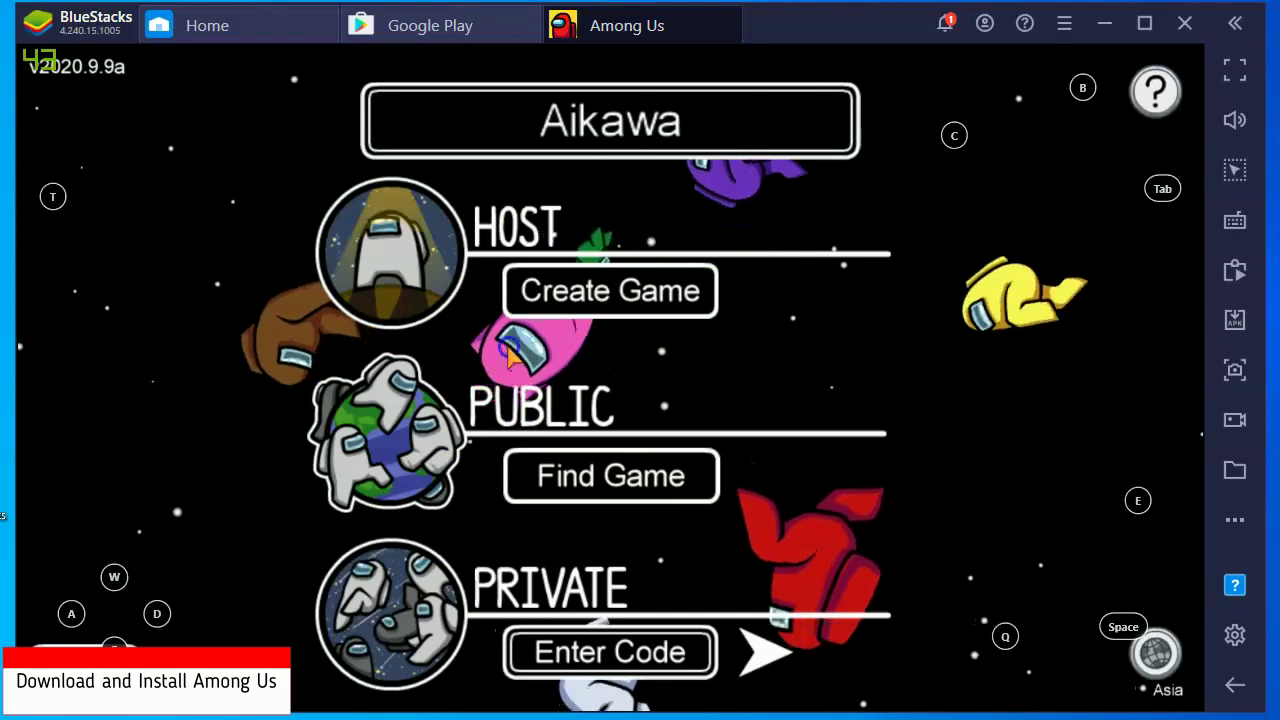
pyautogui.click(1183, 40)
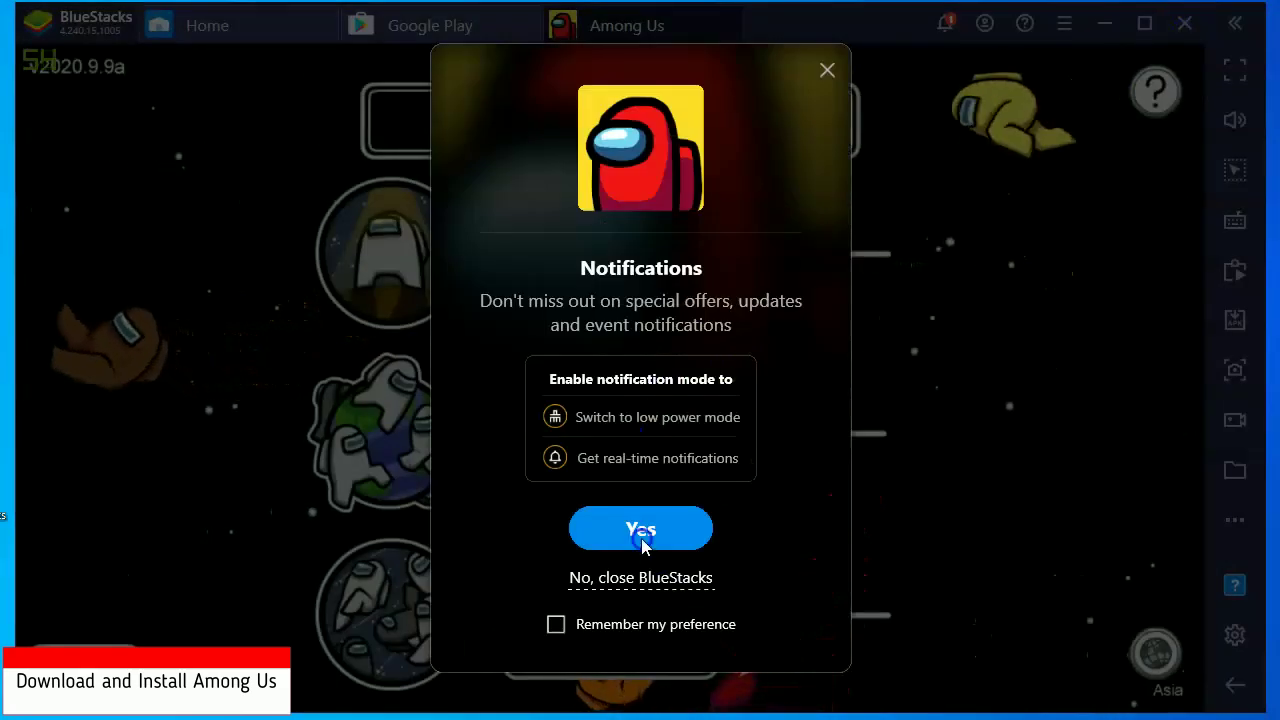